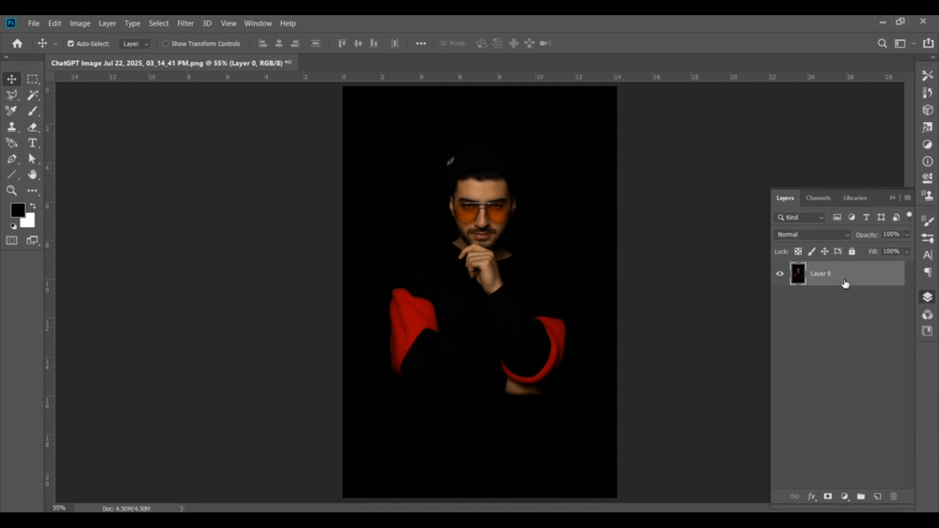
Duplicate Layer 0 and apply a Gaussian Blur to the copy
{"action": "key", "text": "ctrl+j"}
{"action": "key", "text": "ctrl"}
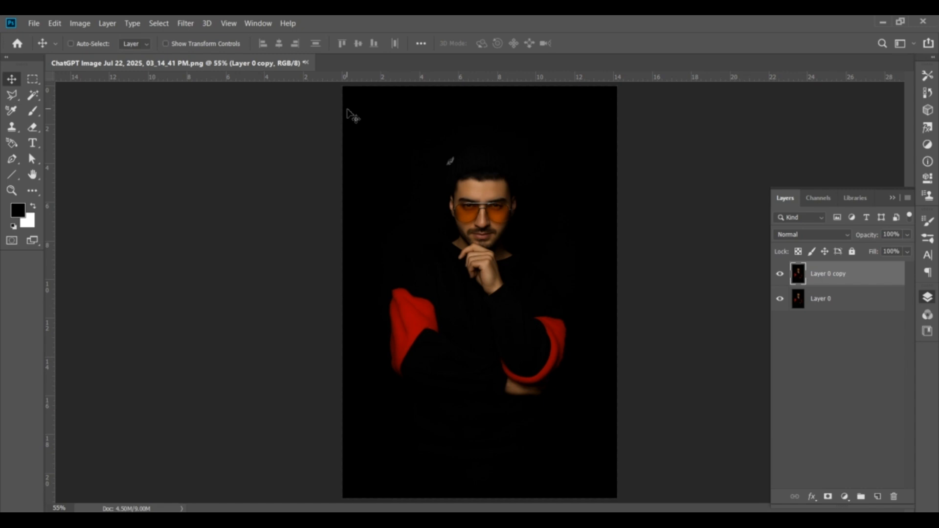
{"action": "left_click", "coordinate": [191, 28]}
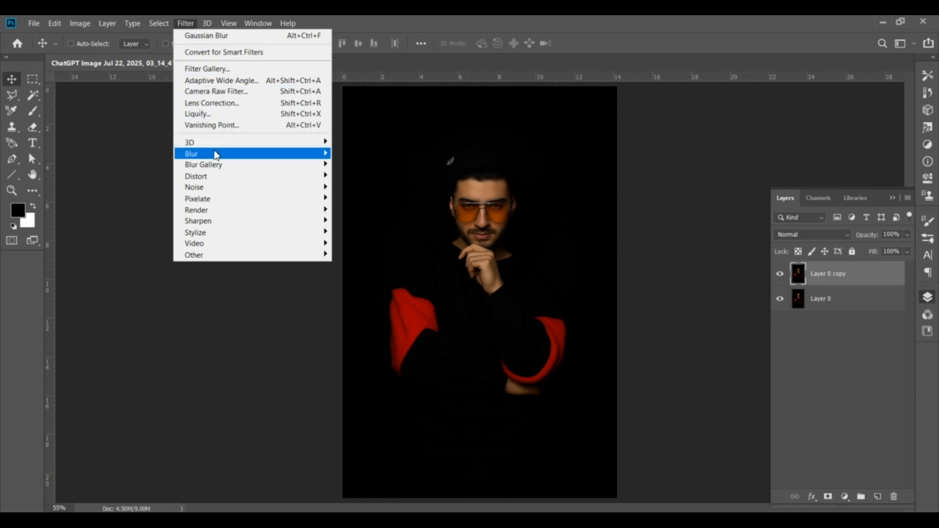
{"action": "mouse_move", "coordinate": [215, 155]}
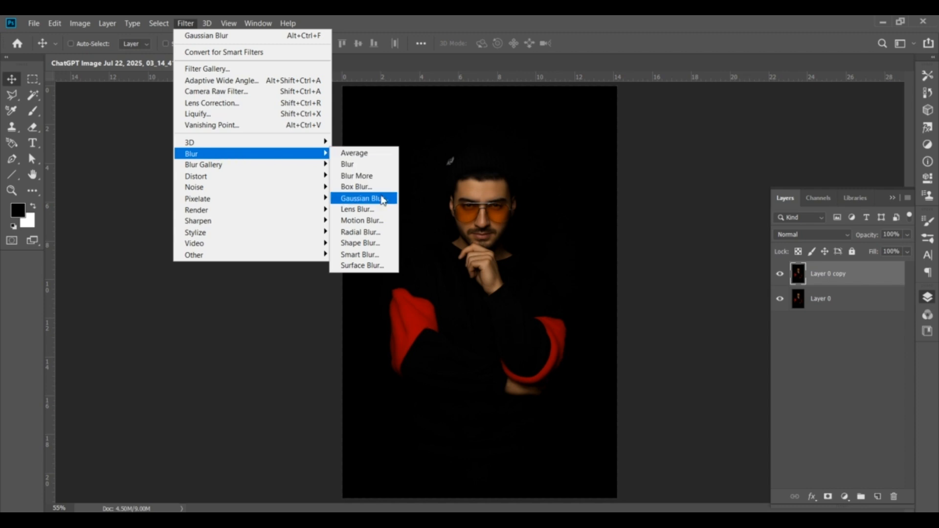
{"action": "left_click", "coordinate": [364, 198]}
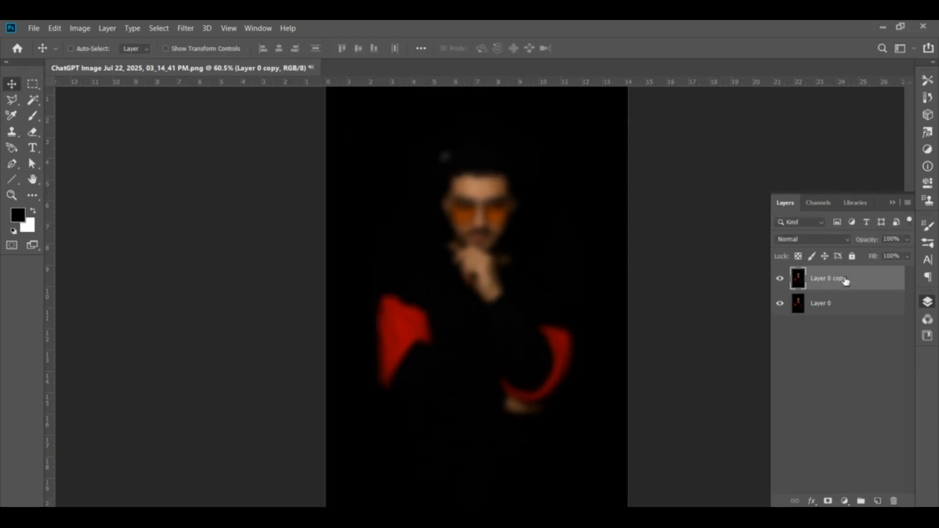
Open the Filter Gallery for the blurred copy and set the Glass filter to distortion 4 and smoothness 2
{"action": "left_click", "coordinate": [186, 28]}
{"action": "left_click", "coordinate": [210, 71]}
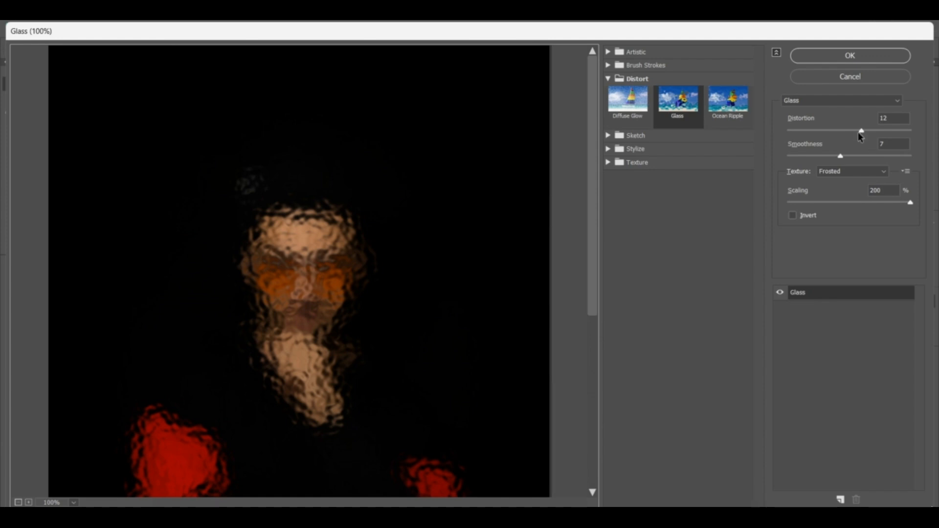
{"action": "left_click_drag", "start_coordinate": [861, 131], "coordinate": [796, 157]}
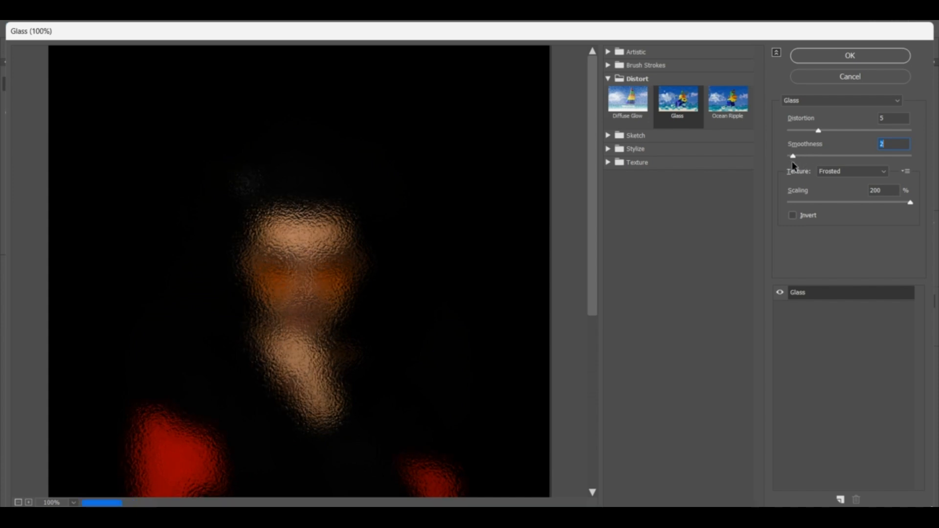
{"action": "mouse_move", "coordinate": [818, 131]}
{"action": "left_mouse_down"}
{"action": "mouse_move", "coordinate": [794, 131]}
{"action": "mouse_move", "coordinate": [791, 161]}
{"action": "mouse_move", "coordinate": [806, 163]}
{"action": "mouse_move", "coordinate": [796, 157]}
{"action": "mouse_move", "coordinate": [797, 132]}
{"action": "mouse_move", "coordinate": [810, 131]}
{"action": "left_mouse_up"}
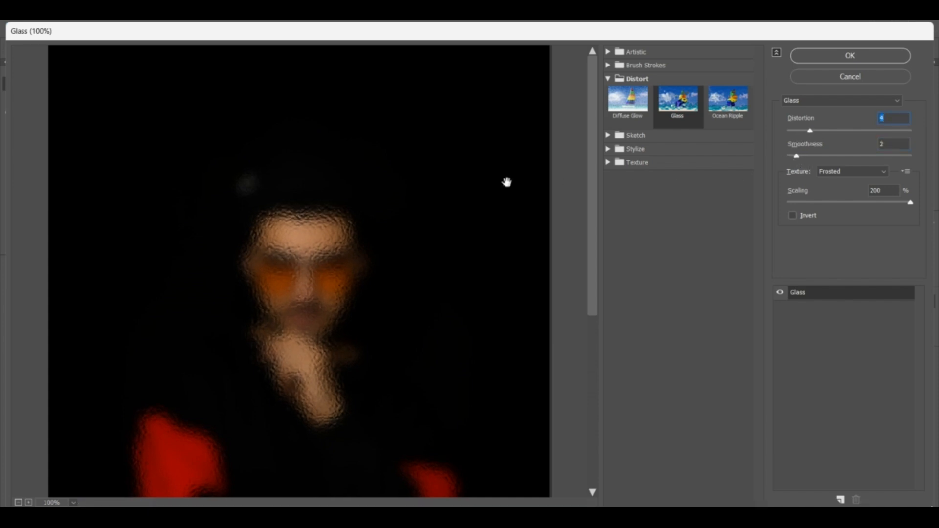
Switch the gallery filter to Diffuse Glow and set graininess 5, glow amount 2 and clear amount 13
{"action": "left_click", "coordinate": [629, 113]}
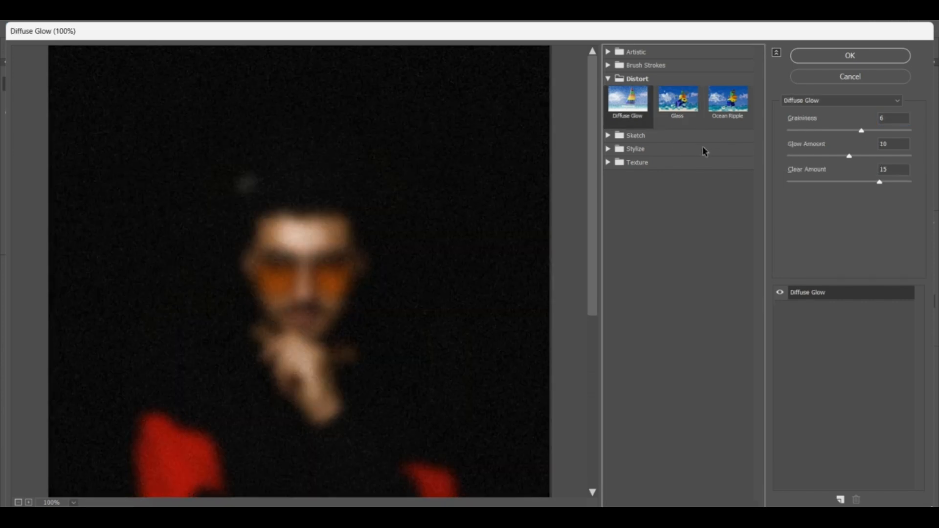
{"action": "left_click_drag", "start_coordinate": [864, 131], "coordinate": [799, 159]}
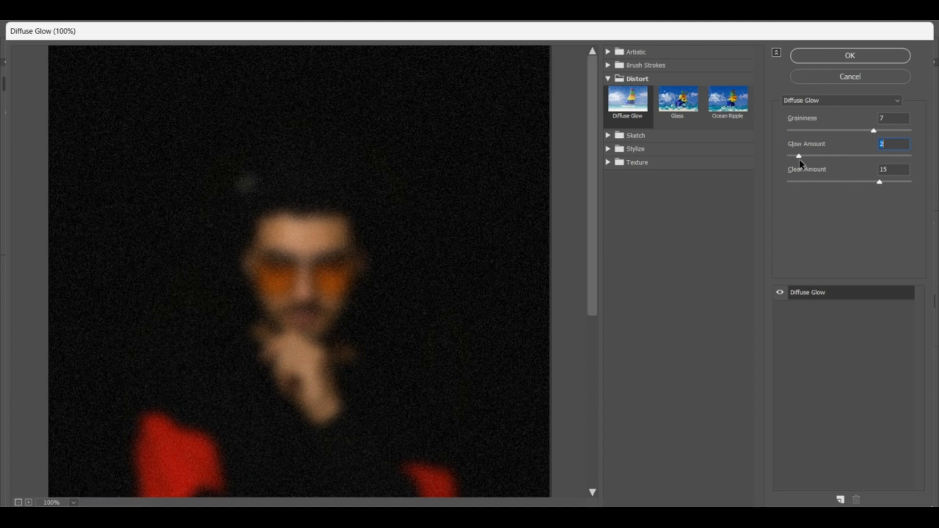
{"action": "mouse_move", "coordinate": [879, 182]}
{"action": "left_mouse_down"}
{"action": "mouse_move", "coordinate": [930, 187]}
{"action": "mouse_move", "coordinate": [852, 186]}
{"action": "mouse_move", "coordinate": [864, 187]}
{"action": "left_mouse_up"}
{"action": "left_click_drag", "start_coordinate": [873, 131], "coordinate": [854, 139]}
Switch back to the Glass filter, set distortion 5 and smoothness 1, and apply it to the layer copy
{"action": "left_click", "coordinate": [675, 108]}
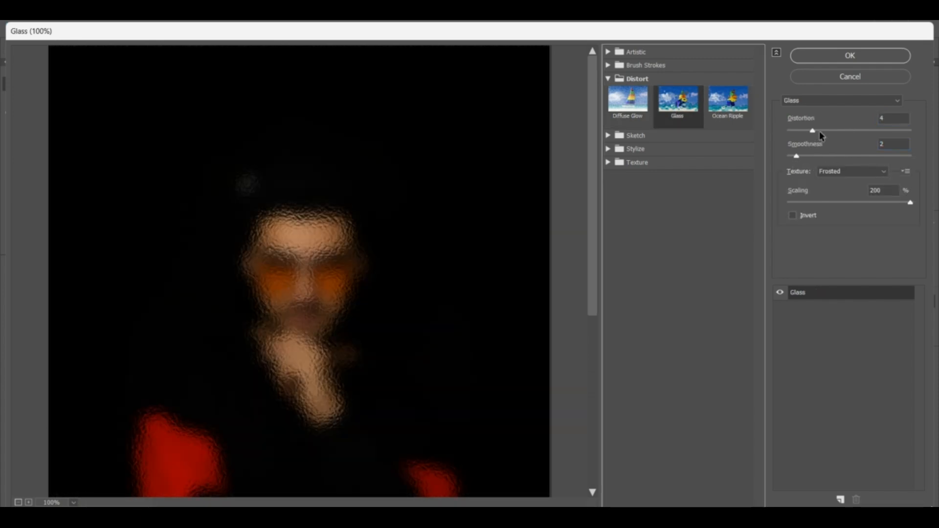
{"action": "left_click_drag", "start_coordinate": [812, 130], "coordinate": [788, 159]}
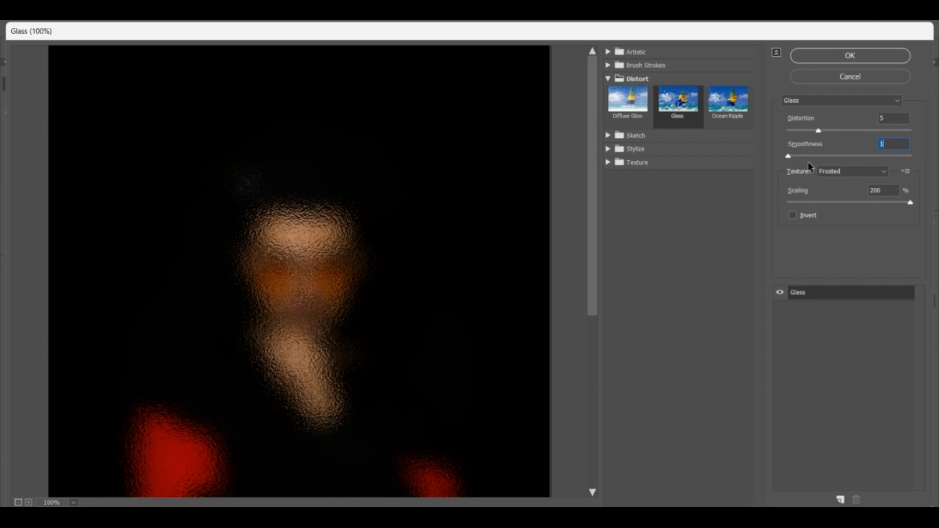
{"action": "left_click", "coordinate": [849, 53]}
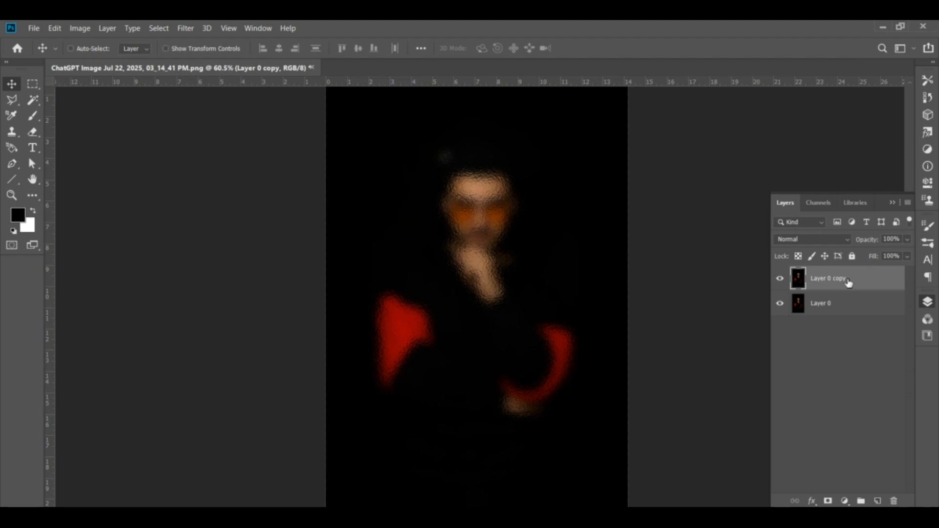
Apply Diffuse Glow to the layer copy with the clear amount set to 10
{"action": "left_click", "coordinate": [184, 28]}
{"action": "left_click", "coordinate": [198, 42]}
{"action": "left_click", "coordinate": [630, 105]}
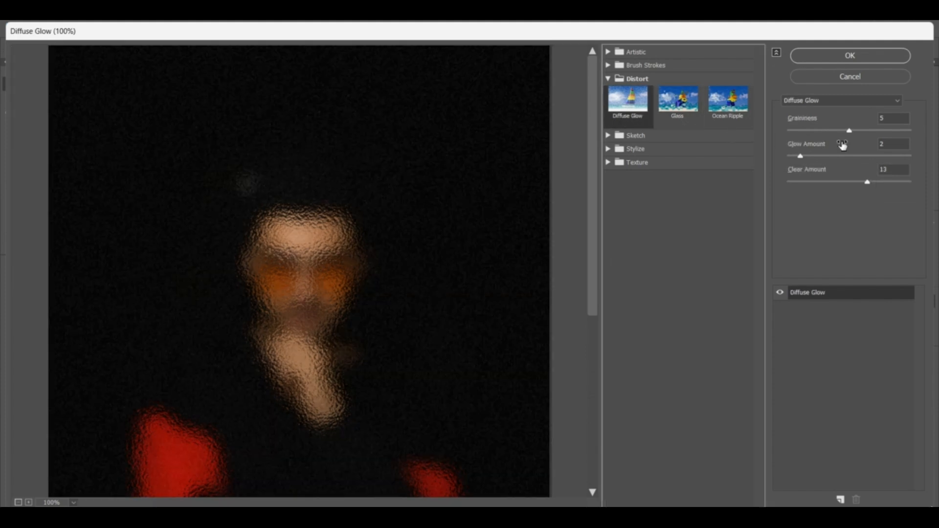
{"action": "mouse_move", "coordinate": [867, 182]}
{"action": "left_mouse_down"}
{"action": "mouse_move", "coordinate": [833, 176]}
{"action": "mouse_move", "coordinate": [856, 184]}
{"action": "left_mouse_up"}
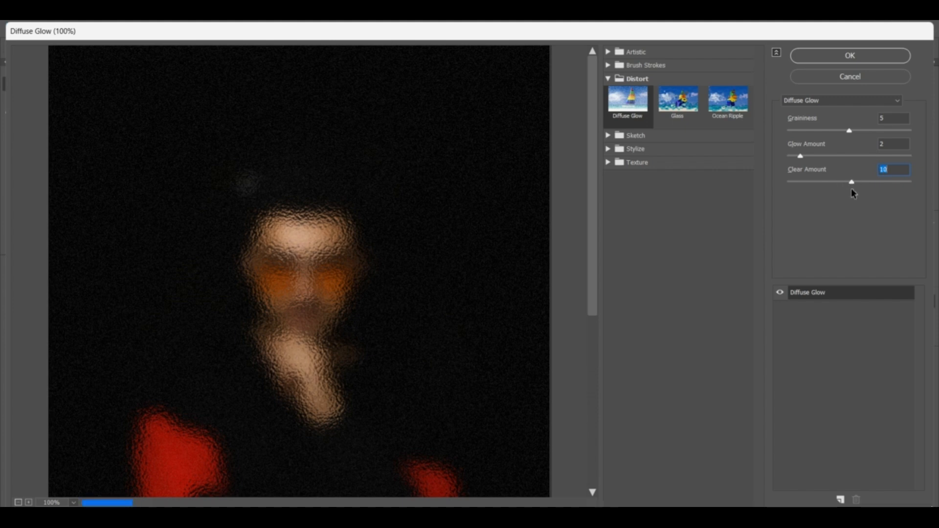
{"action": "left_click", "coordinate": [860, 57]}
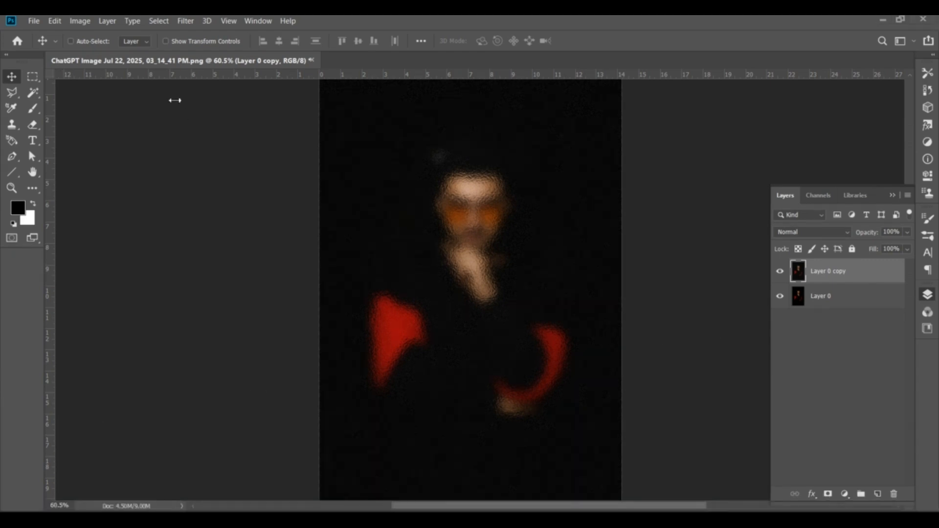
Add monochromatic noise to the layer copy with uniform distribution and a slightly adjusted amount
{"action": "left_click", "coordinate": [185, 21]}
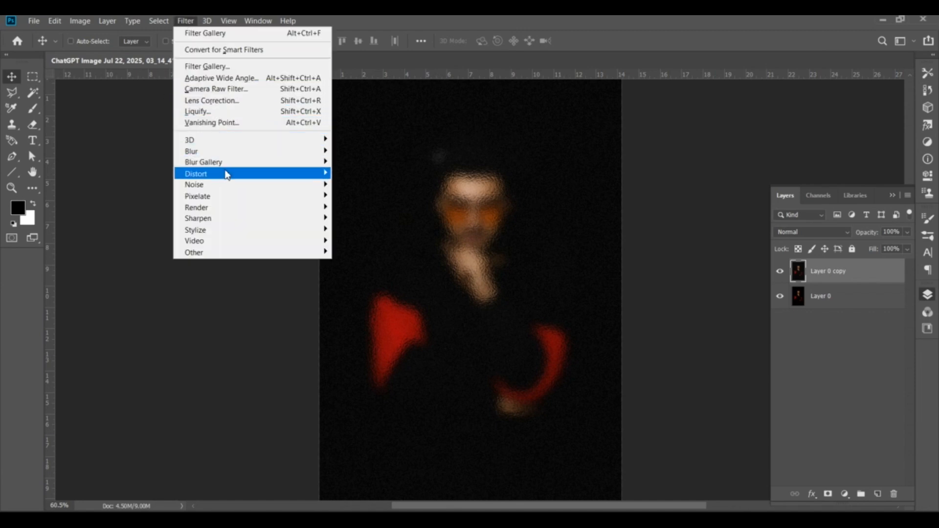
{"action": "mouse_move", "coordinate": [220, 164]}
{"action": "mouse_move", "coordinate": [218, 191]}
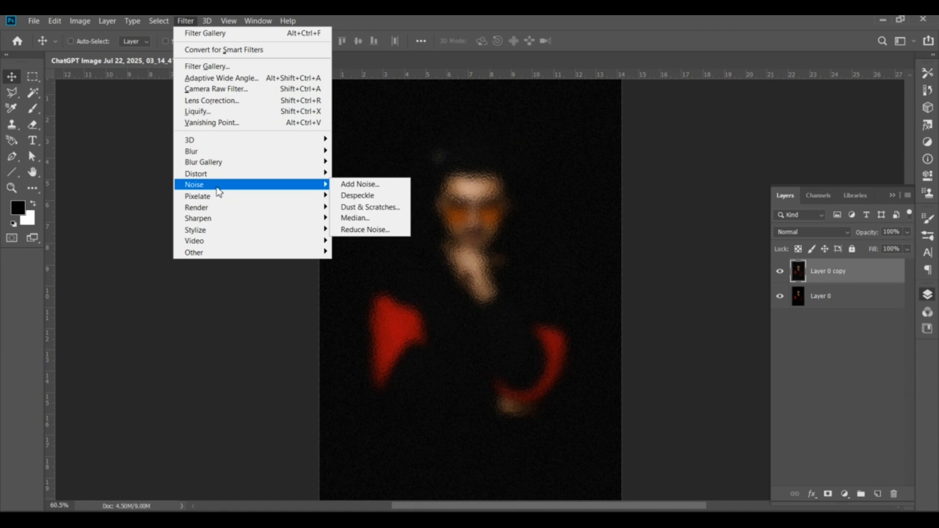
{"action": "left_click", "coordinate": [344, 185]}
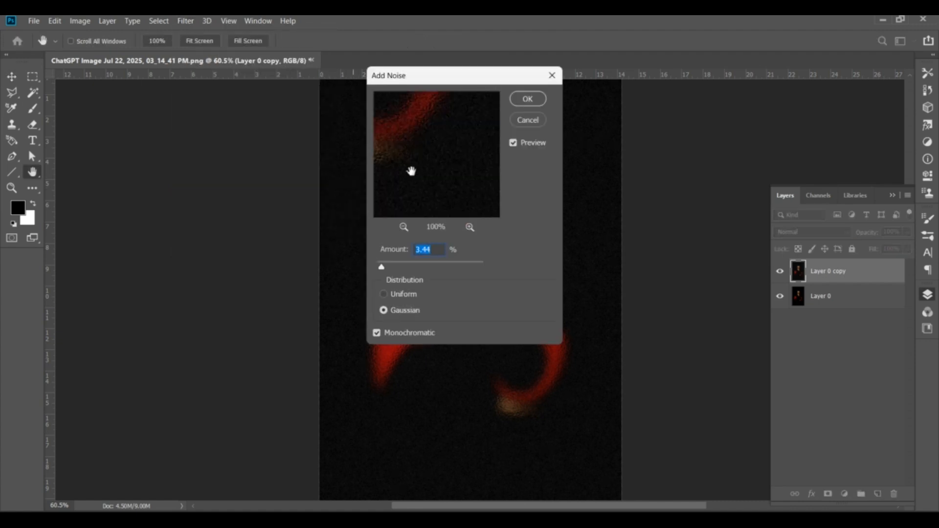
{"action": "left_click_drag", "start_coordinate": [481, 89], "coordinate": [704, 118]}
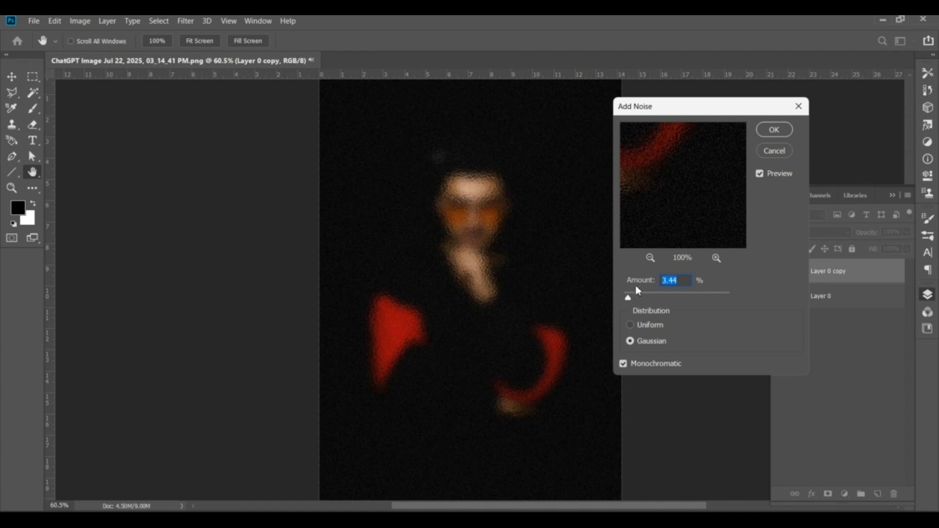
{"action": "mouse_move", "coordinate": [629, 298]}
{"action": "left_mouse_down"}
{"action": "mouse_move", "coordinate": [651, 303]}
{"action": "mouse_move", "coordinate": [635, 304]}
{"action": "left_mouse_up"}
{"action": "scroll", "coordinate": [684, 280], "scroll_direction": "down", "scroll_amount": 4}
{"action": "left_click", "coordinate": [630, 325]}
{"action": "mouse_move", "coordinate": [632, 298]}
{"action": "left_mouse_down"}
{"action": "mouse_move", "coordinate": [656, 302]}
{"action": "mouse_move", "coordinate": [633, 303]}
{"action": "left_mouse_up"}
{"action": "left_click", "coordinate": [769, 132]}
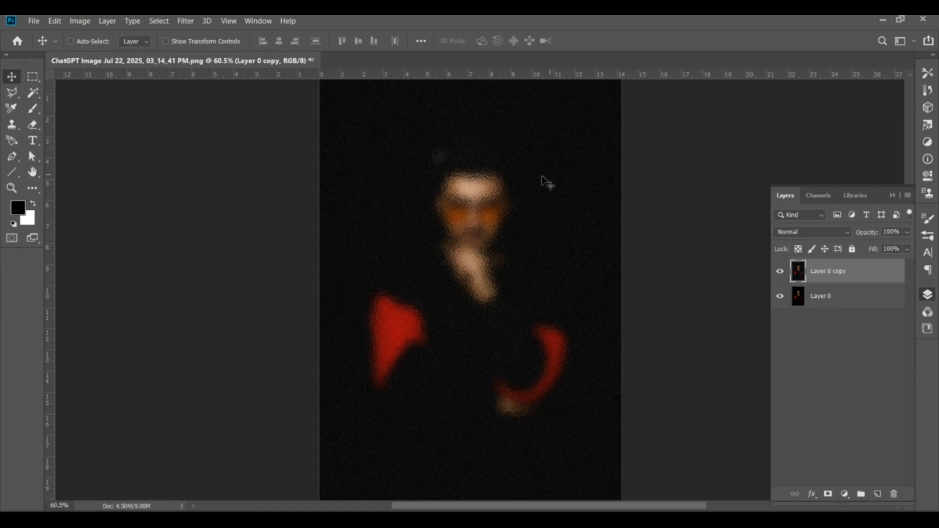
Add a Gradient Fill layer above the layer copy and open its color-to-transparent gradient for editing
{"action": "scroll", "coordinate": [540, 183], "scroll_direction": "down", "scroll_amount": 2}
{"action": "scroll", "coordinate": [541, 184], "scroll_direction": "up", "scroll_amount": 2}
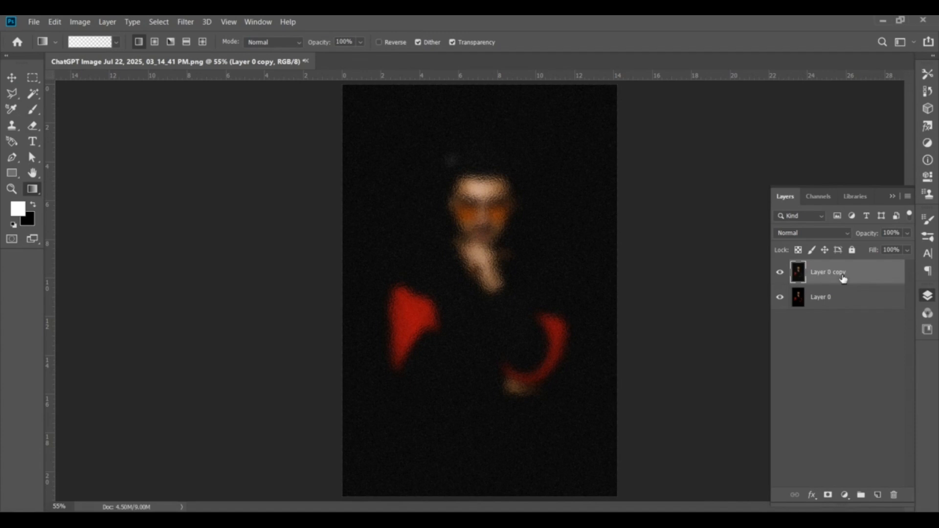
{"action": "left_click", "coordinate": [845, 495]}
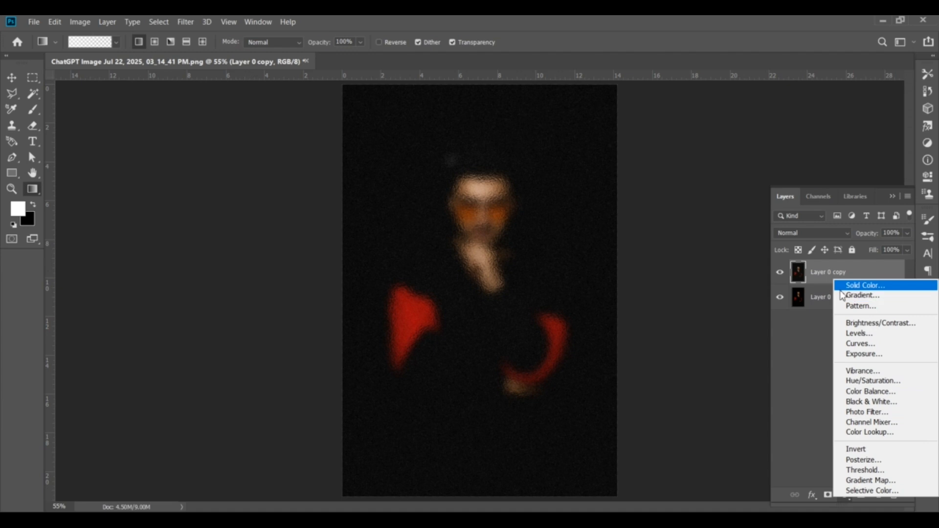
{"action": "left_click", "coordinate": [863, 295]}
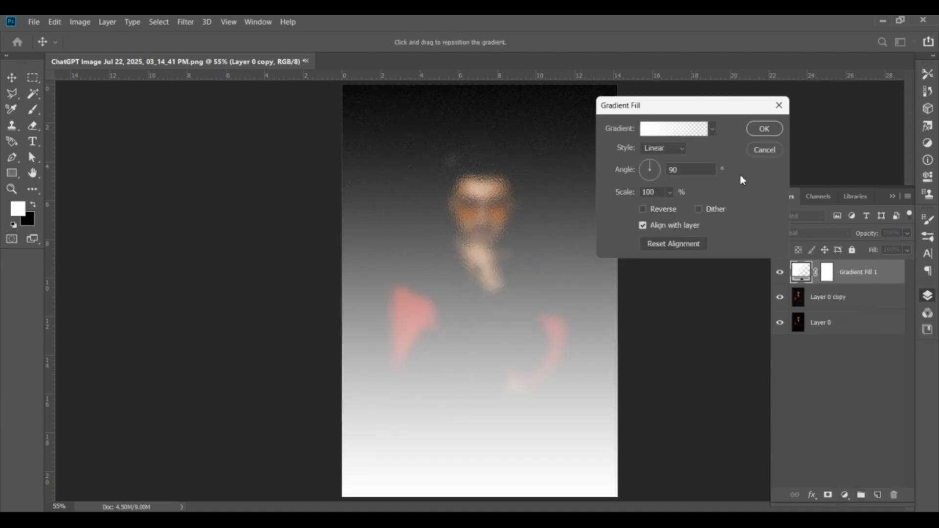
{"action": "left_click", "coordinate": [712, 127]}
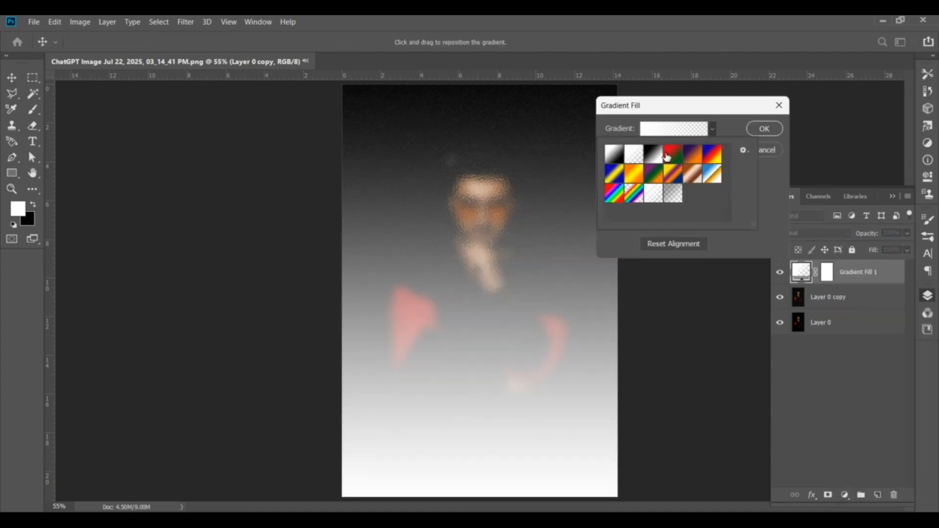
{"action": "left_click", "coordinate": [683, 131]}
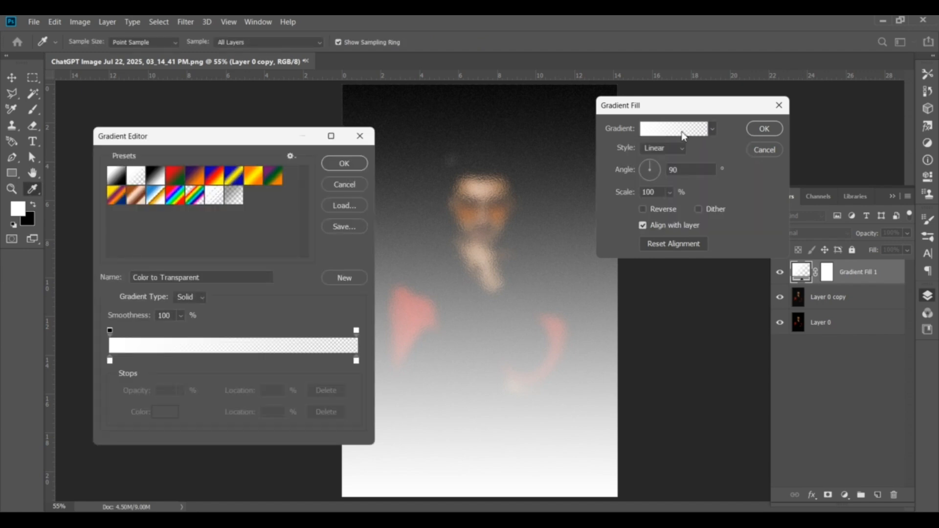
Set both color stops of the gradient to white (ffffff)
{"action": "left_click", "coordinate": [356, 361]}
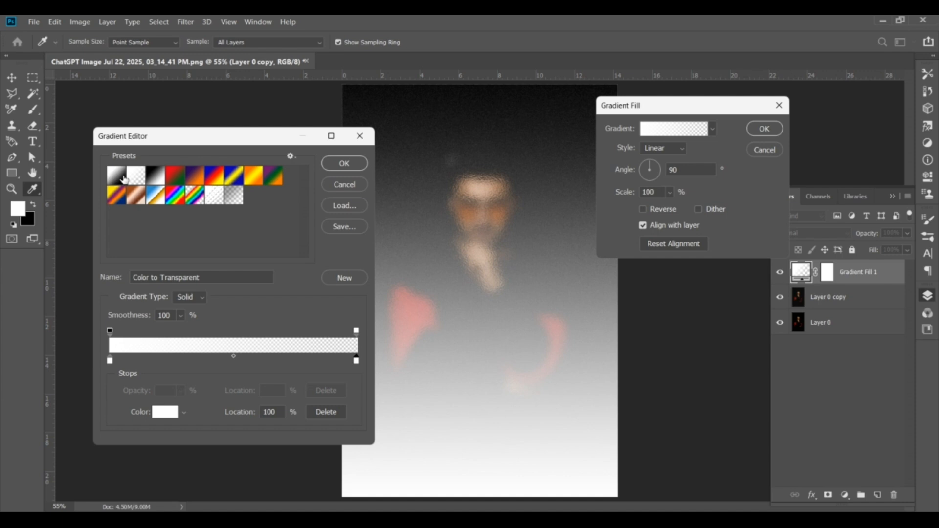
{"action": "double_click", "coordinate": [357, 361]}
{"action": "left_click_drag", "start_coordinate": [251, 316], "coordinate": [195, 286]}
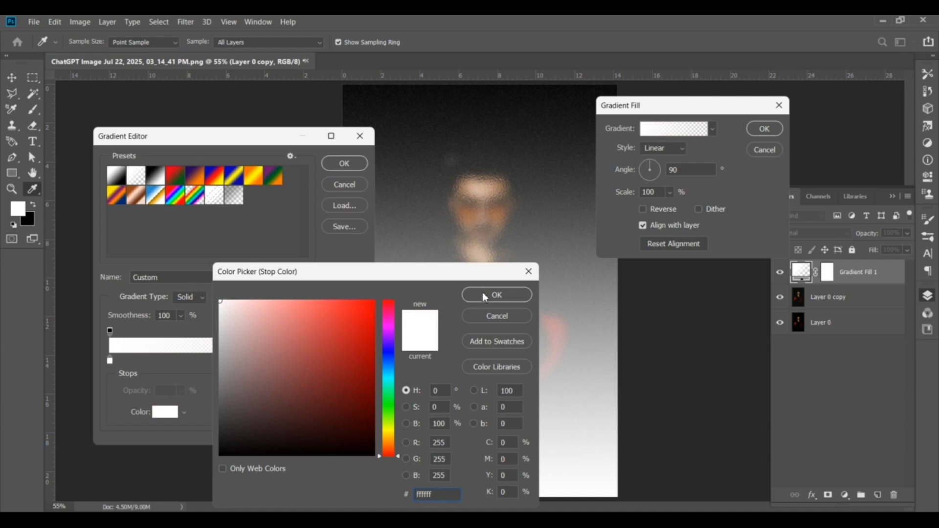
{"action": "left_click", "coordinate": [482, 294]}
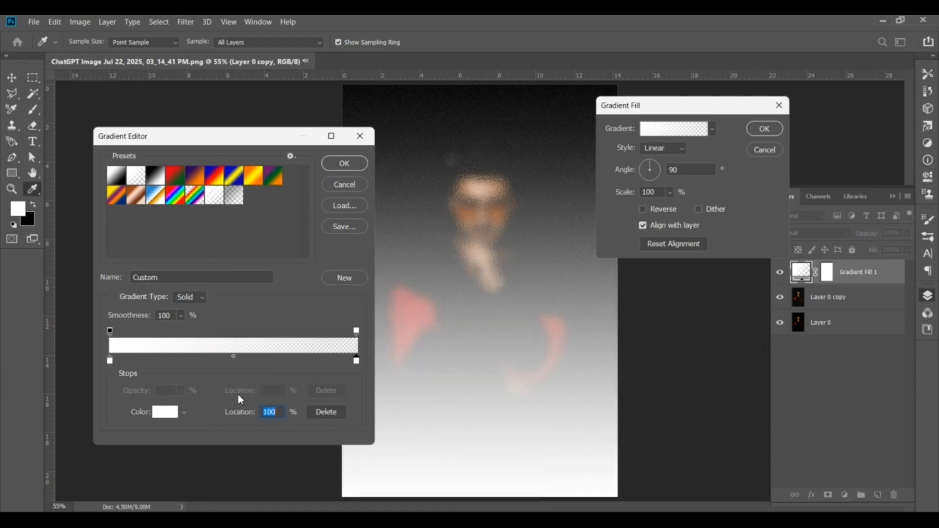
{"action": "left_click", "coordinate": [110, 331]}
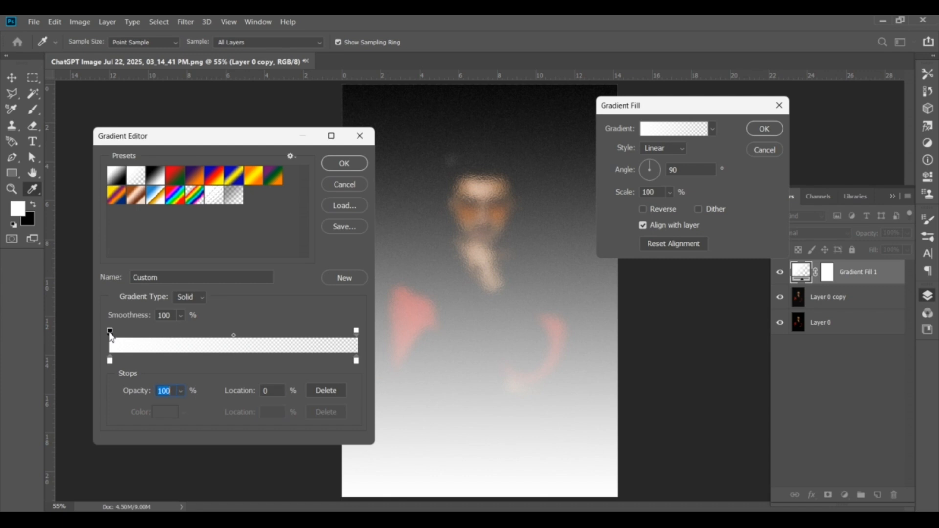
{"action": "double_click", "coordinate": [110, 362]}
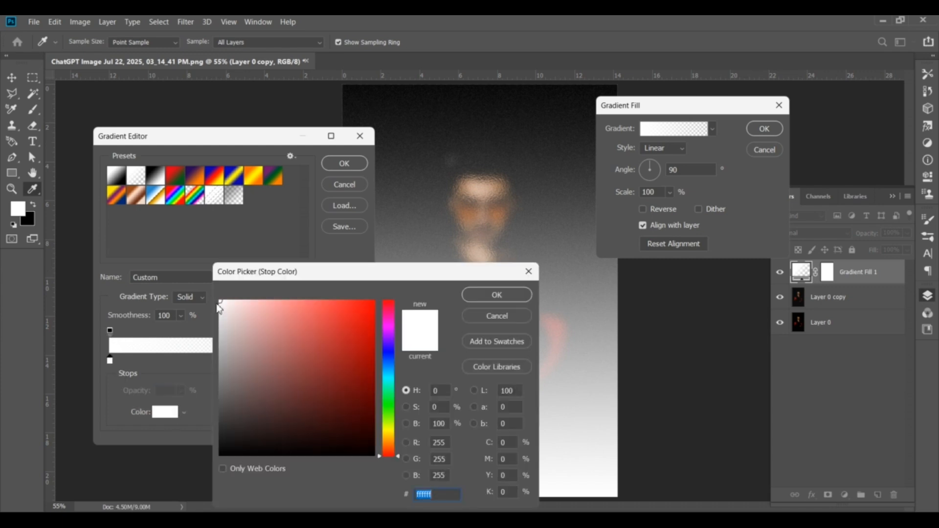
{"action": "left_click", "coordinate": [497, 295]}
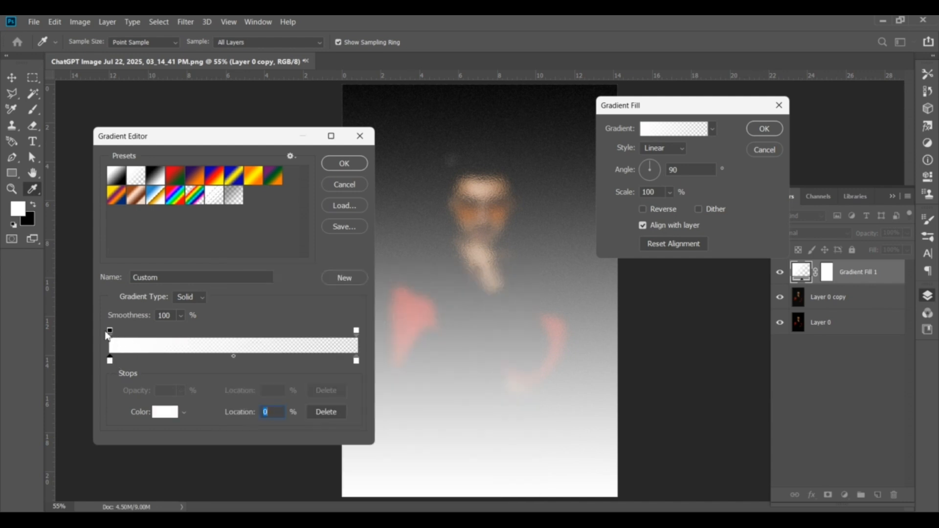
Set the opacity of the gradient's starting opacity stop to 25%
{"action": "left_click", "coordinate": [110, 331]}
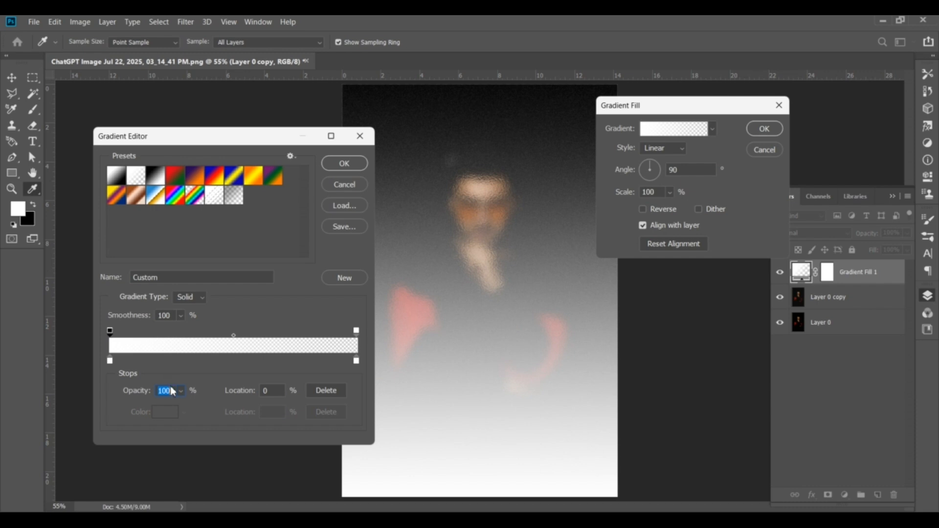
{"action": "type", "text": "2"}
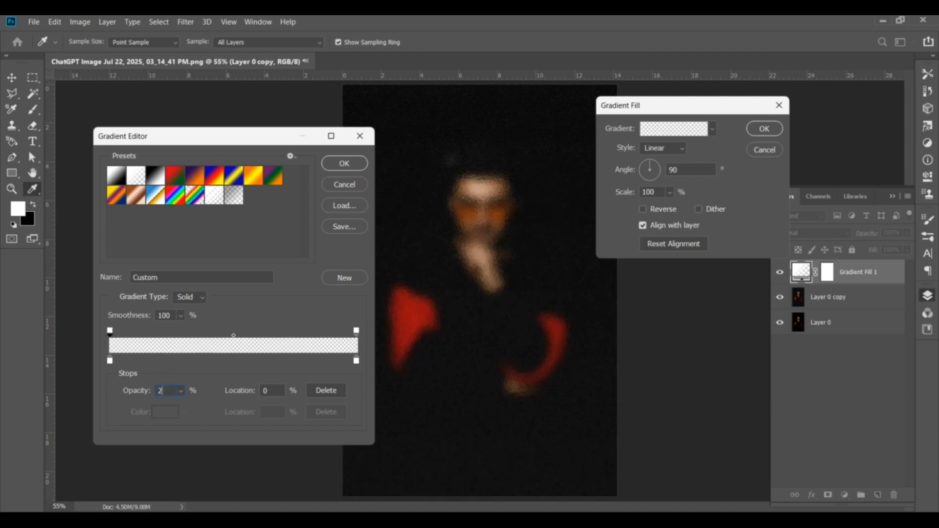
{"action": "type", "text": "5"}
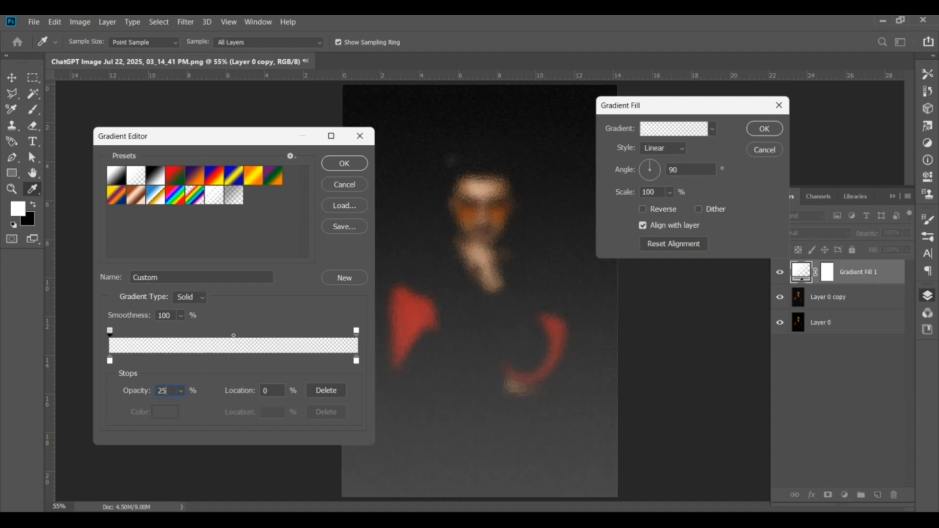
{"action": "key", "text": "Return"}
Set the location of the gradient's ending opacity stop to 30%
{"action": "left_click", "coordinate": [356, 332]}
{"action": "left_click", "coordinate": [181, 391]}
{"action": "left_click", "coordinate": [153, 393]}
{"action": "left_click_drag", "start_coordinate": [278, 390], "coordinate": [266, 391]}
{"action": "type", "text": "30"}
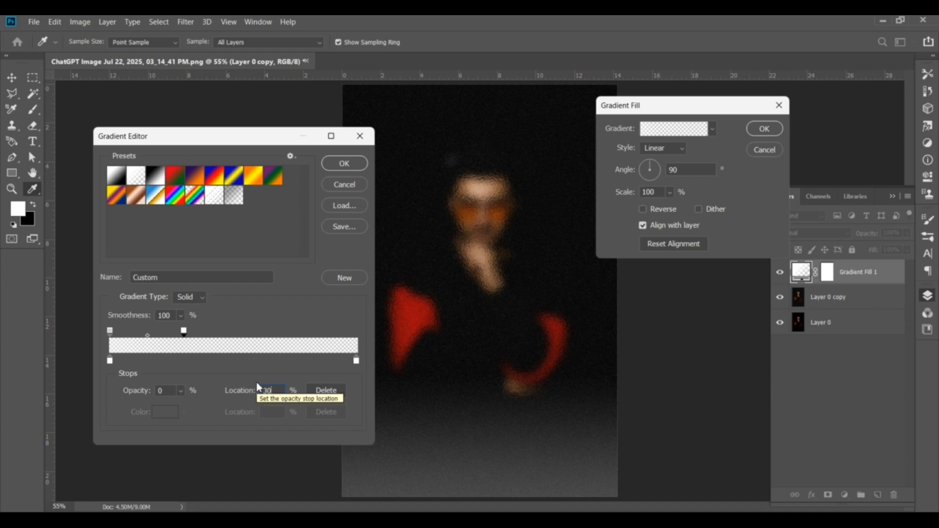
Apply the edited gradient, set the Gradient Fill's angle to 65° and confirm the fill layer
{"action": "key", "text": "Return"}
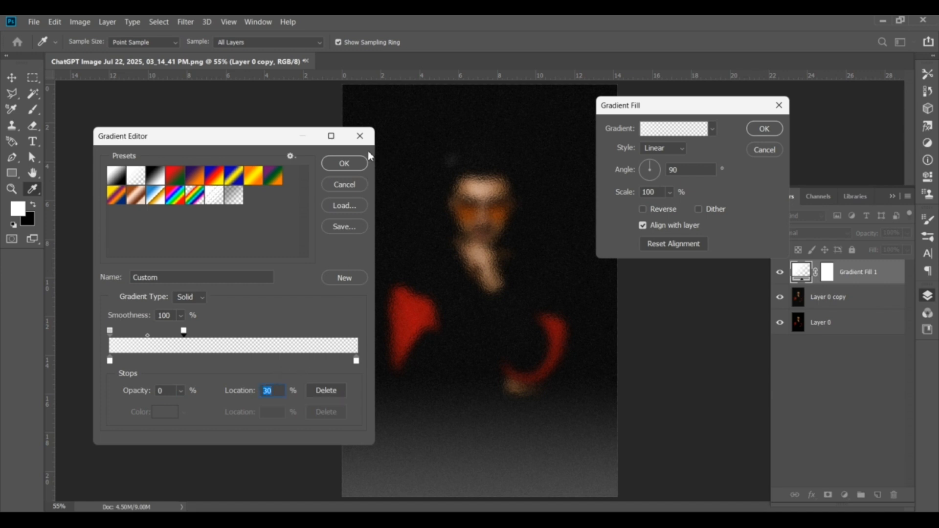
{"action": "left_click", "coordinate": [356, 161]}
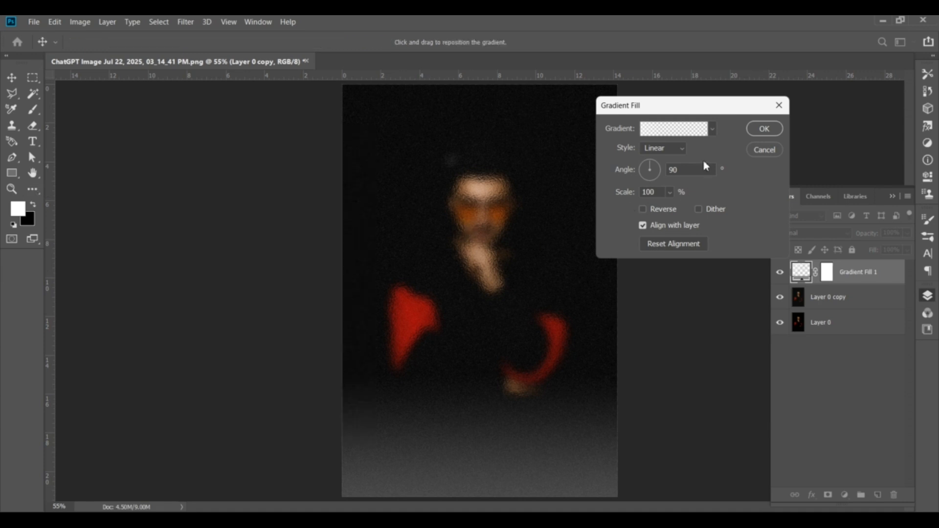
{"action": "left_click_drag", "start_coordinate": [693, 174], "coordinate": [645, 169]}
{"action": "type", "text": "6"}
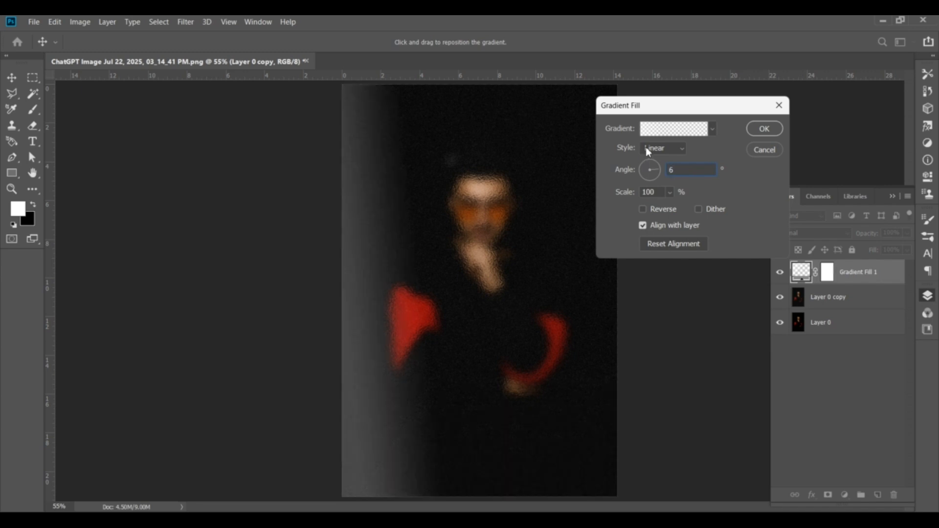
{"action": "type", "text": "5"}
{"action": "left_click", "coordinate": [760, 128]}
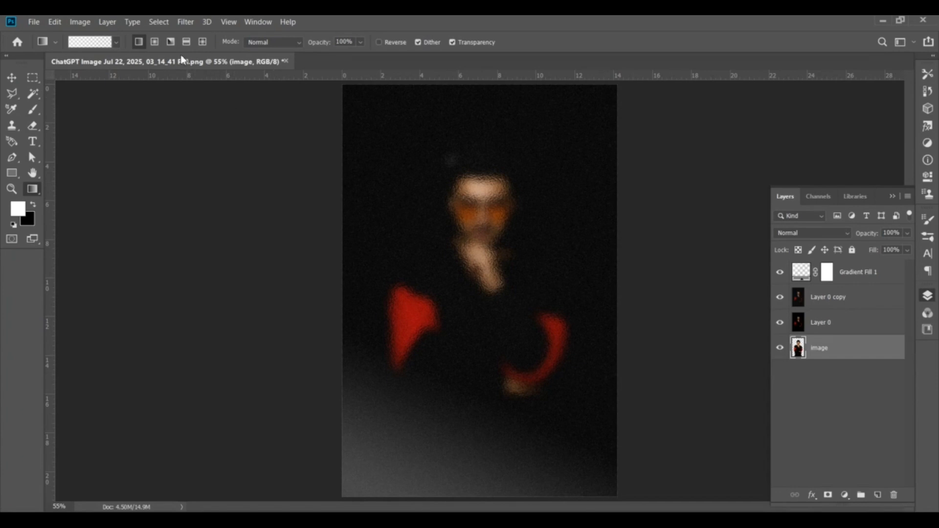
Add more noise to Layer 0 copy with a low amount, uniform distribution and the monochromatic option
{"action": "left_click", "coordinate": [154, 43]}
{"action": "left_click", "coordinate": [839, 305]}
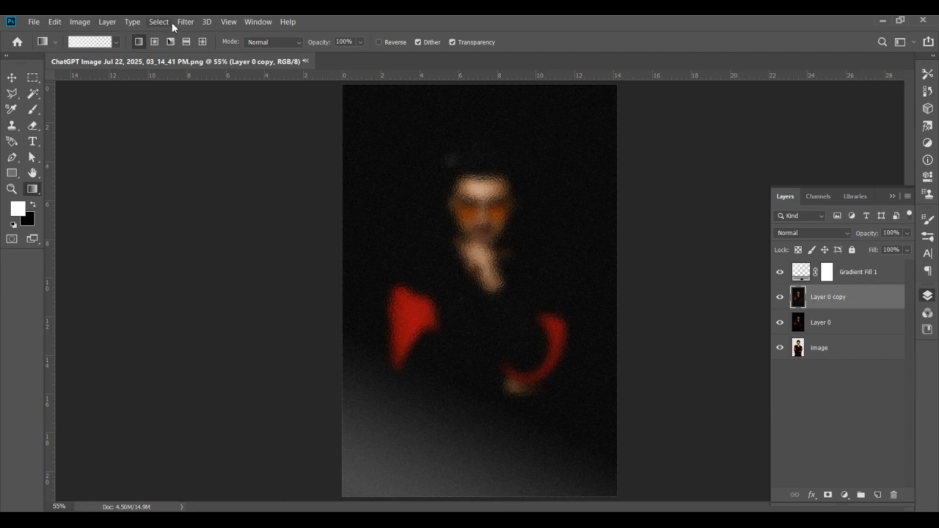
{"action": "left_click", "coordinate": [185, 23]}
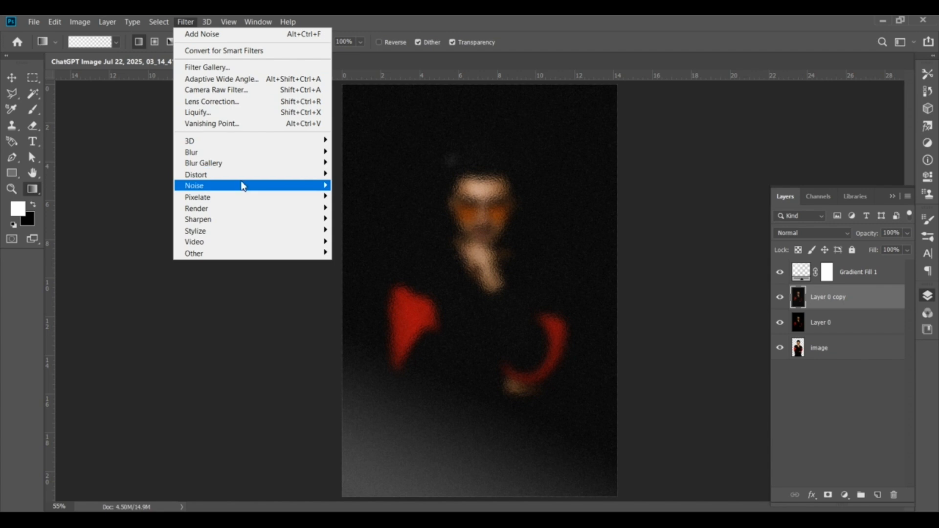
{"action": "mouse_move", "coordinate": [242, 188]}
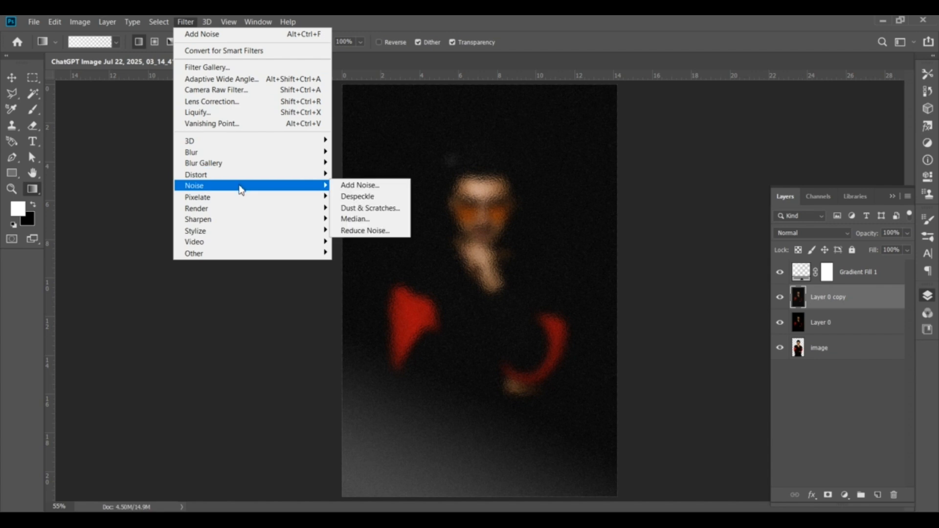
{"action": "left_click", "coordinate": [361, 186]}
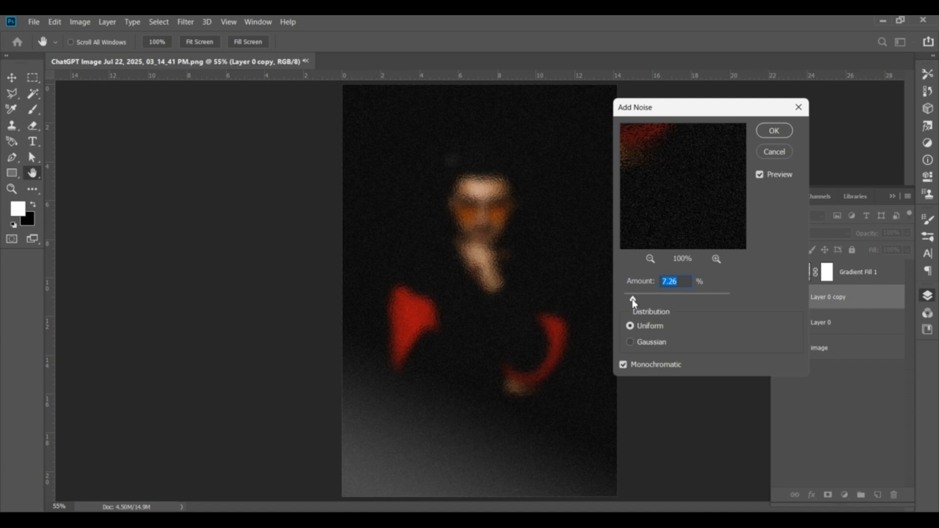
{"action": "left_click_drag", "start_coordinate": [632, 299], "coordinate": [628, 302]}
{"action": "left_click_drag", "start_coordinate": [628, 302], "coordinate": [626, 304]}
{"action": "left_click_drag", "start_coordinate": [624, 301], "coordinate": [628, 303]}
{"action": "left_click", "coordinate": [771, 133]}
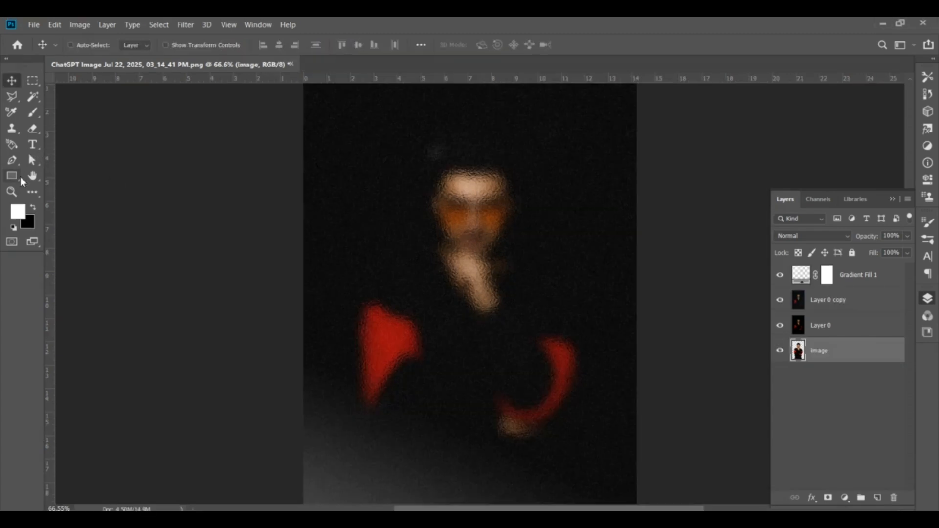
{"action": "key", "text": "u"}
{"action": "left_click_drag", "start_coordinate": [460, 151], "coordinate": [500, 430]}
{"action": "left_click", "coordinate": [12, 81]}
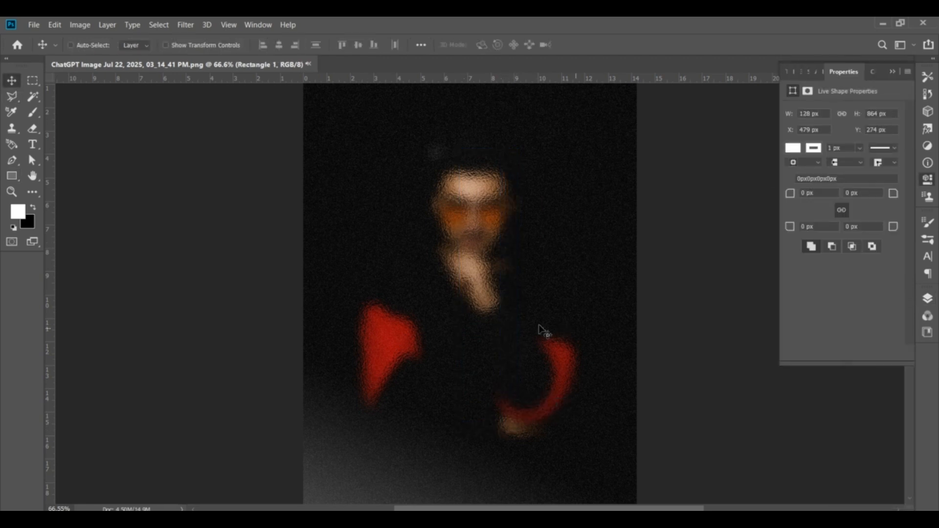
{"action": "key", "text": "ctrl+t"}
{"action": "left_click_drag", "start_coordinate": [486, 295], "coordinate": [491, 293]}
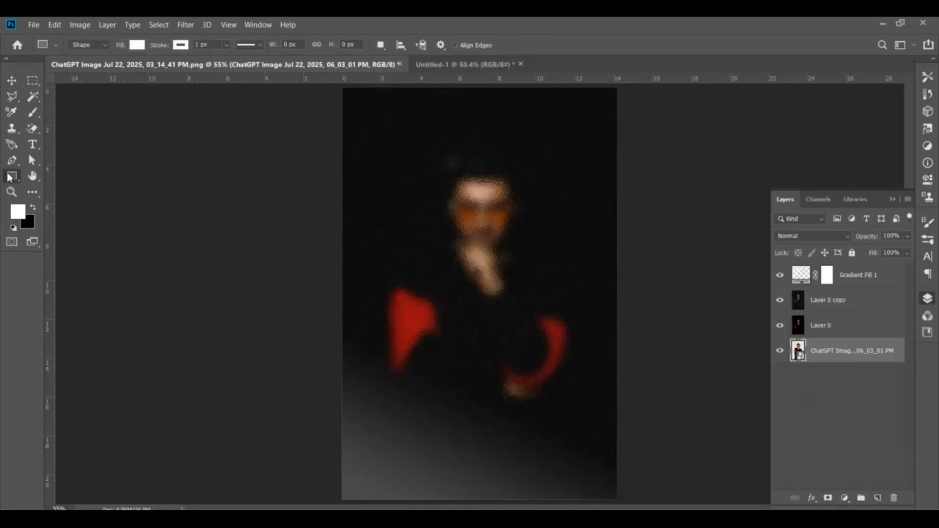
Draw a rectangle shape about 260 × 1048 px over the right part of the blurred figure and fill it with black
{"action": "left_click_drag", "start_coordinate": [468, 123], "coordinate": [538, 404]}
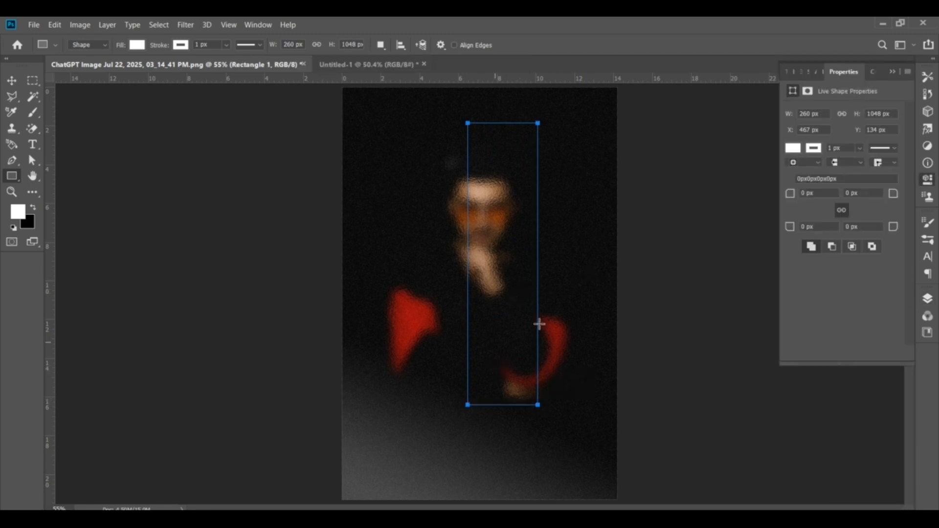
{"action": "left_click", "coordinate": [142, 44]}
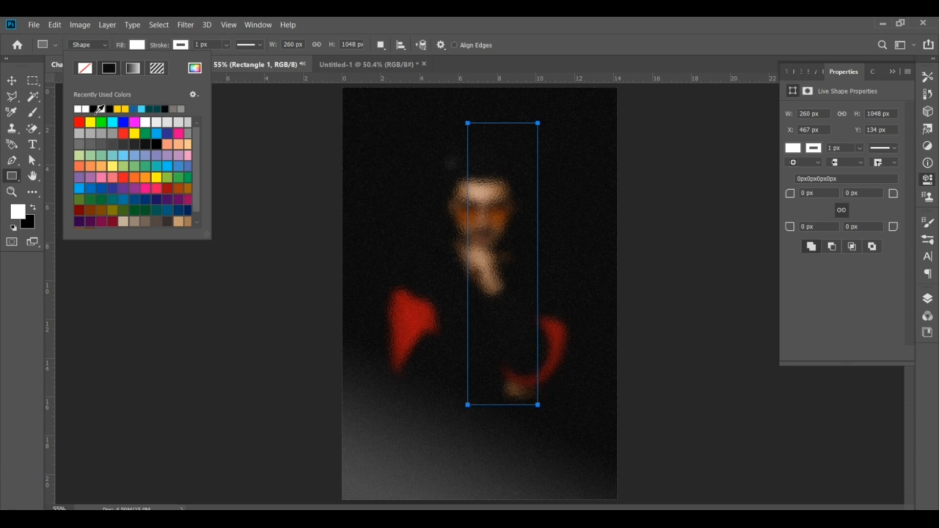
{"action": "left_click", "coordinate": [93, 109]}
Move the rectangle and the portrait layer above Gradient Fill 1, and clip the portrait to the rectangle
{"action": "left_click", "coordinate": [928, 299]}
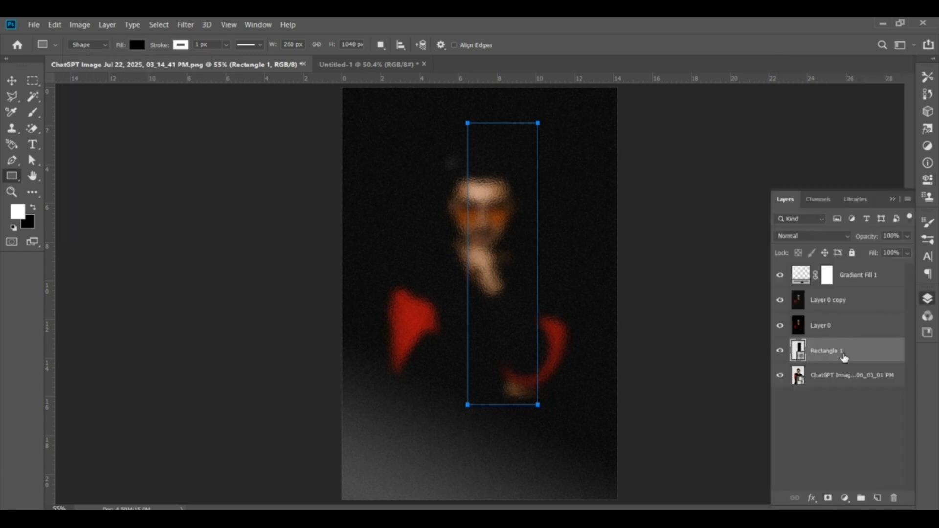
{"action": "left_click", "coordinate": [831, 386], "text": "shift"}
{"action": "left_click_drag", "start_coordinate": [831, 386], "coordinate": [814, 287]}
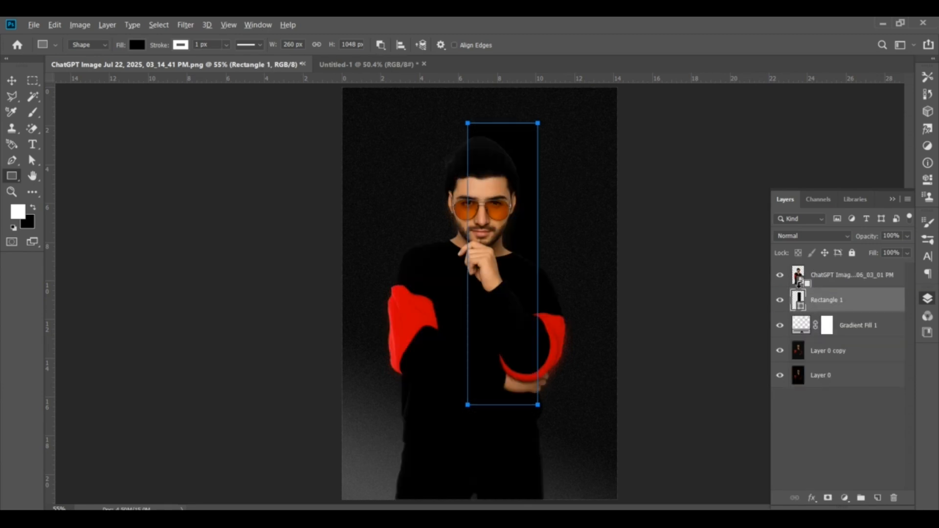
{"action": "left_click", "coordinate": [798, 283]}
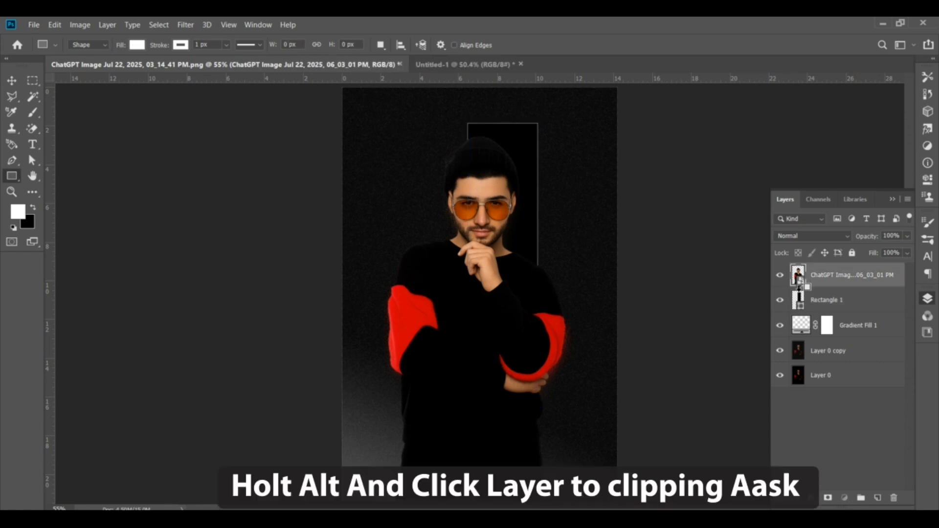
{"action": "left_click", "coordinate": [798, 286], "text": "alt"}
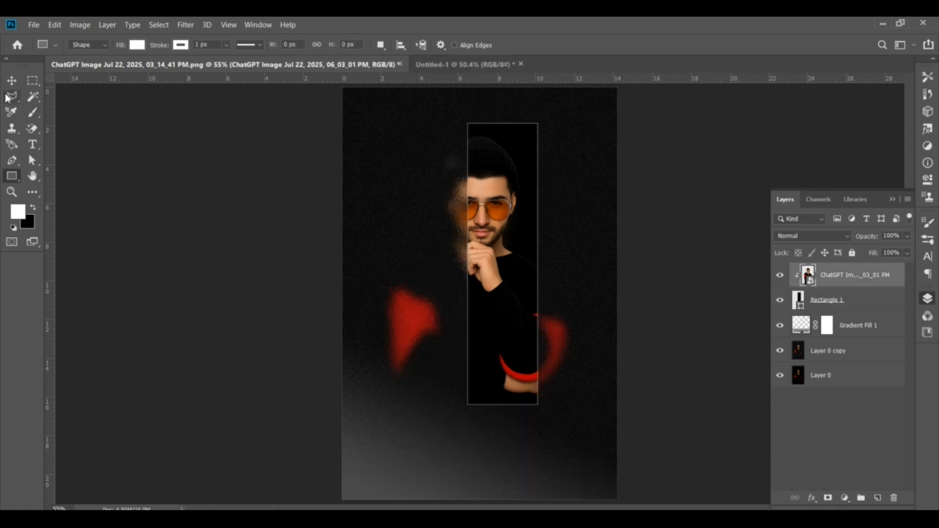
Duplicate the clipped portrait layer and give the copy an inverted, black layer mask
{"action": "key", "text": "v"}
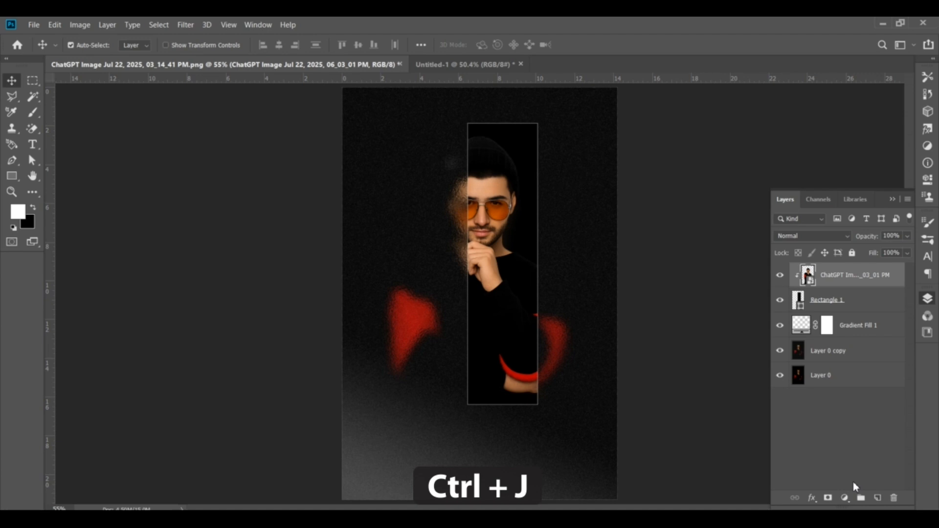
{"action": "key", "text": "ctrl+j"}
{"action": "left_click", "coordinate": [827, 497]}
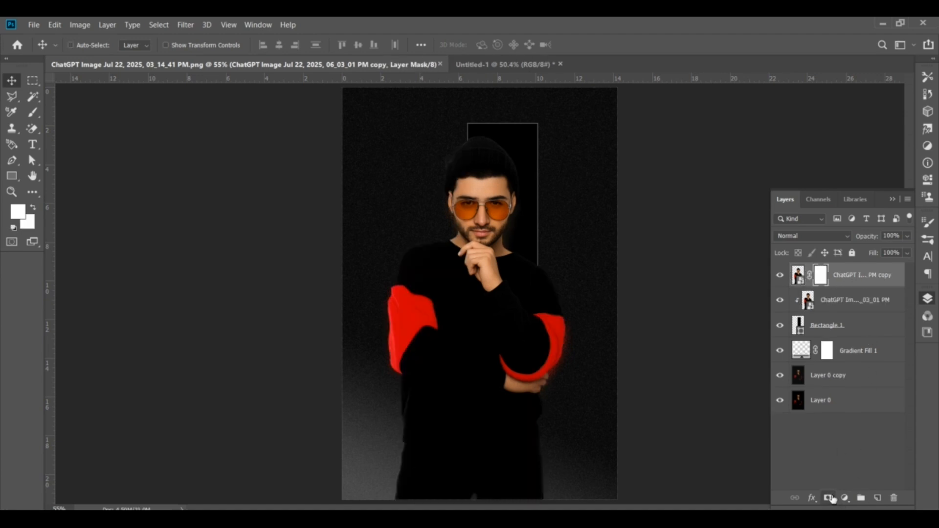
{"action": "key", "text": "ctrl+i"}
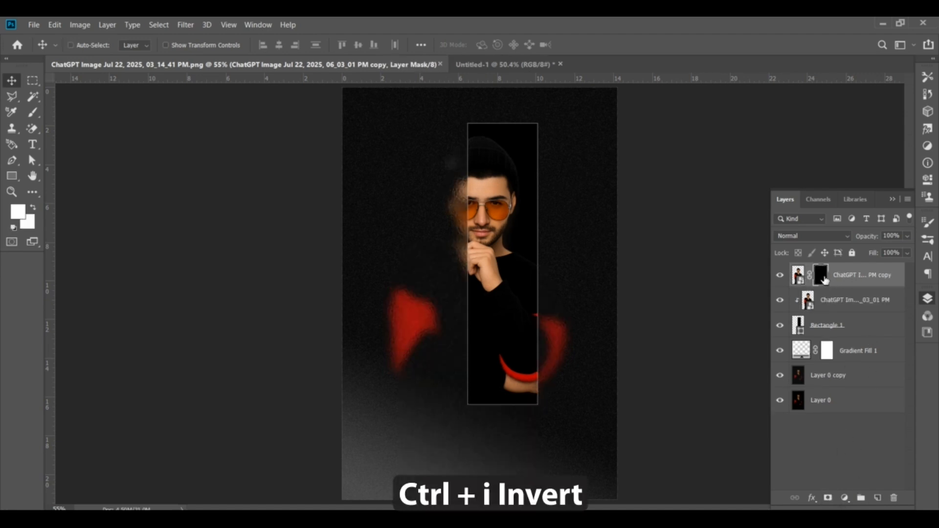
Switch to the Brush and enlarge it to 150 px
{"action": "key", "text": "b"}
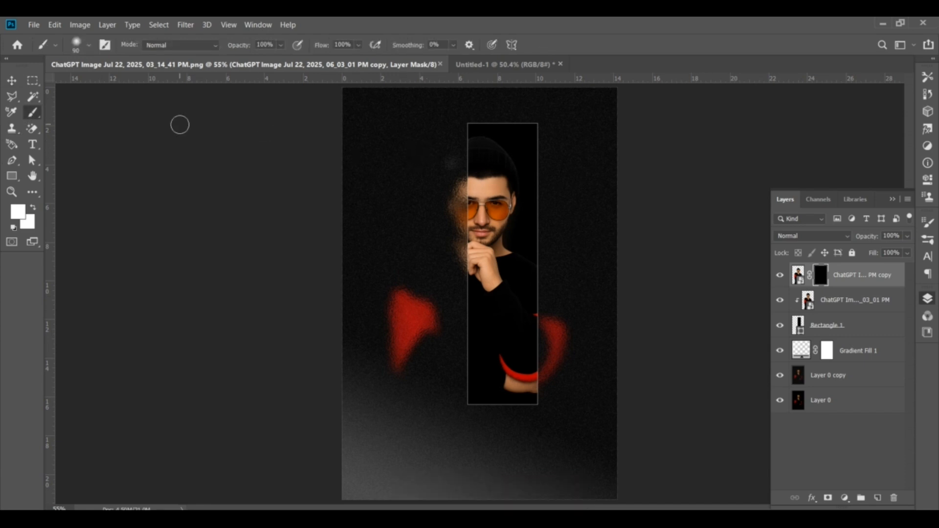
{"action": "key", "text": "bracketright"}
{"action": "key", "text": "bracketright"}
Scale Rectangle 1 to about 63% width and 94% height by pulling in its right and bottom edges
{"action": "left_click", "coordinate": [800, 325]}
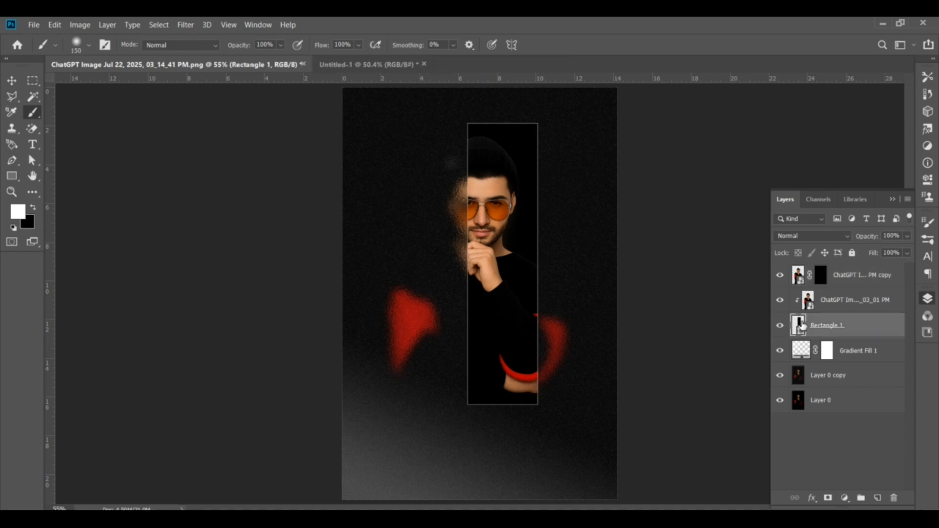
{"action": "key", "text": "ctrl+t"}
{"action": "left_click_drag", "start_coordinate": [538, 263], "coordinate": [512, 264]}
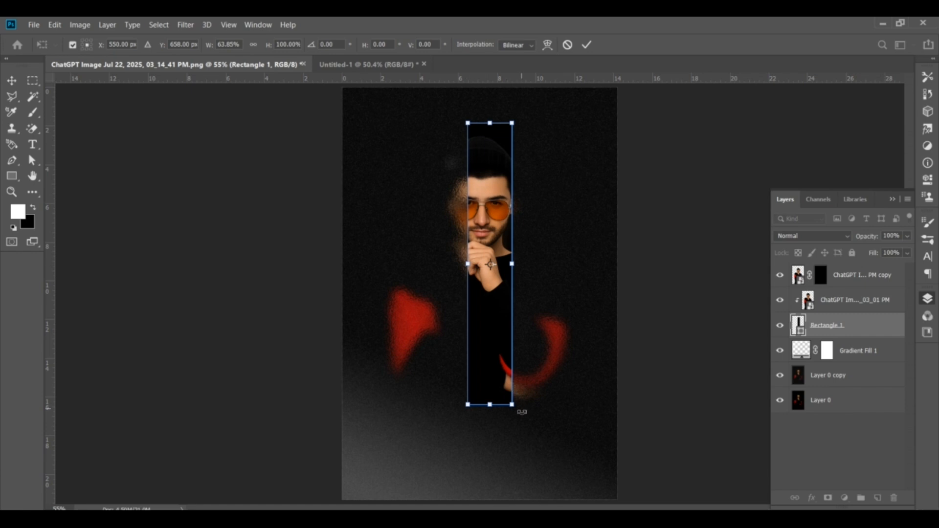
{"action": "left_click_drag", "start_coordinate": [488, 406], "coordinate": [489, 388]}
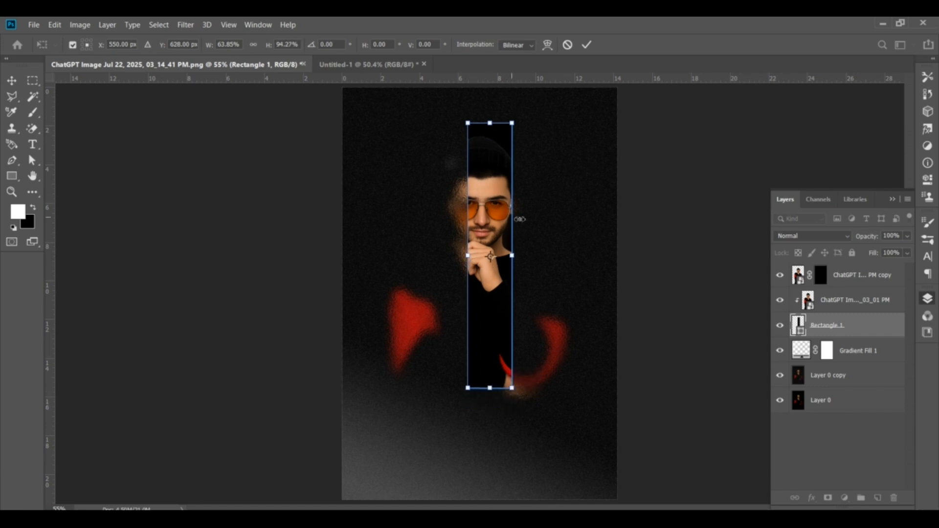
{"action": "left_click_drag", "start_coordinate": [512, 261], "coordinate": [511, 259]}
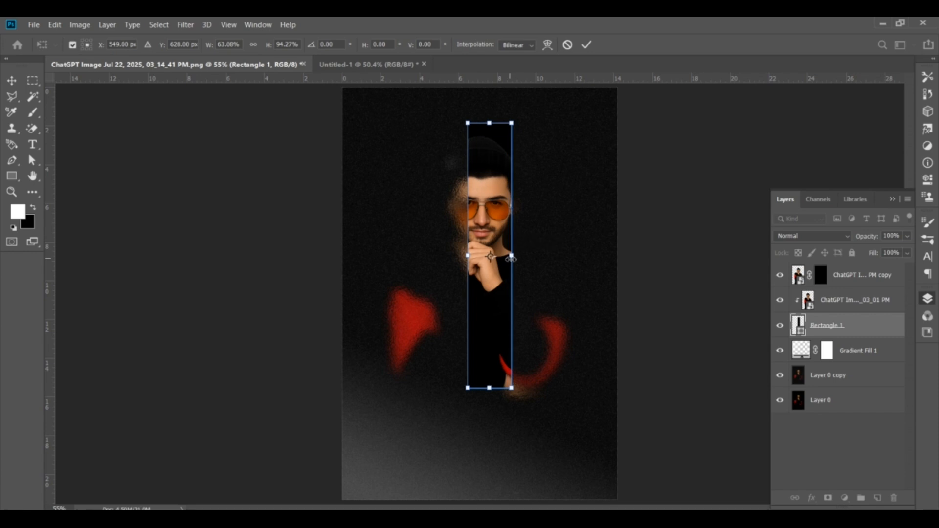
{"action": "left_click", "coordinate": [586, 45]}
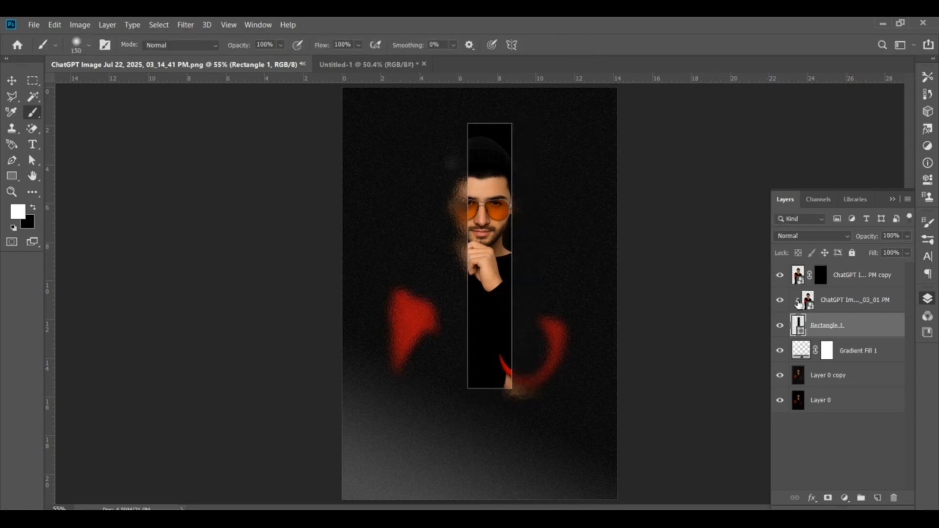
Narrow Rectangle 1 again from its right edge to about 94.5% of its width
{"action": "key", "text": "ctrl+t"}
{"action": "left_click_drag", "start_coordinate": [511, 256], "coordinate": [509, 256]}
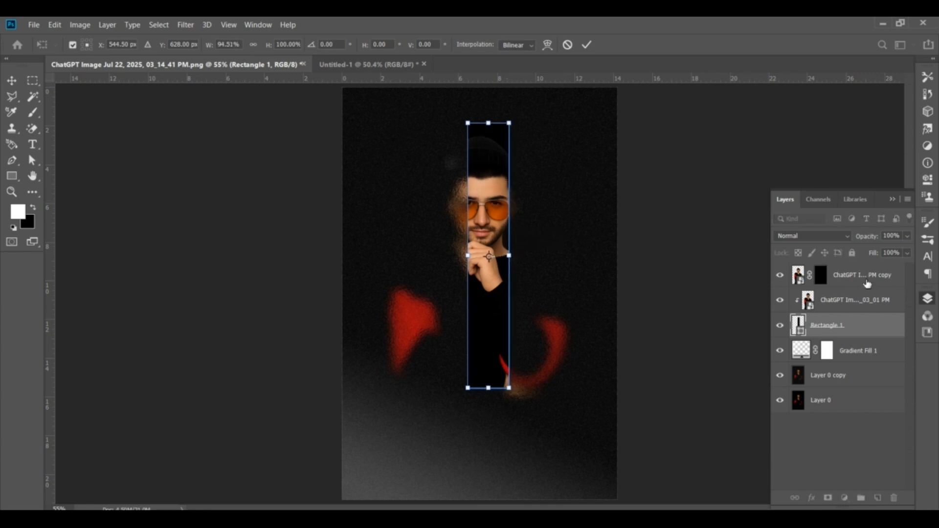
{"action": "left_click", "coordinate": [586, 44]}
Paint white on the portrait copy's mask to reveal the sharp face edge, shoulder, red sleeve and hand right of the rectangle
{"action": "left_click", "coordinate": [825, 274]}
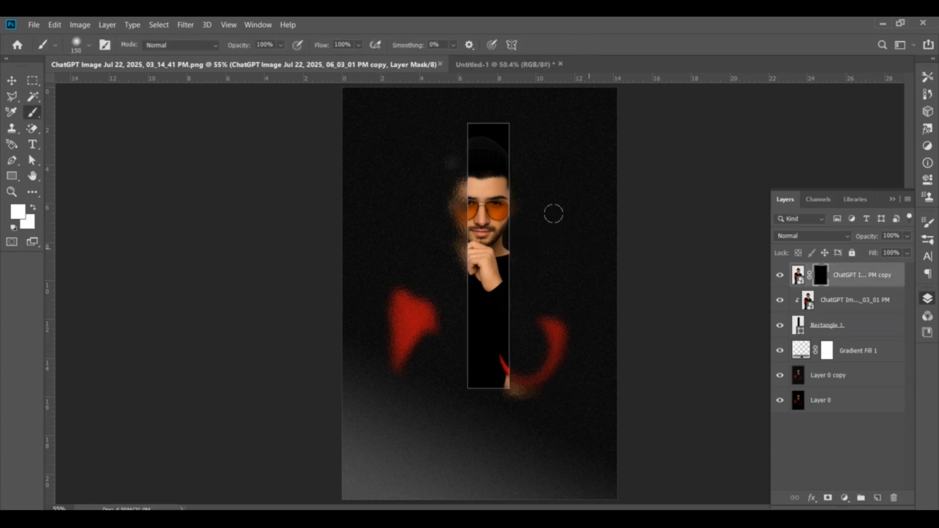
{"action": "mouse_move", "coordinate": [528, 178]}
{"action": "left_mouse_down"}
{"action": "mouse_move", "coordinate": [511, 172]}
{"action": "mouse_move", "coordinate": [513, 255]}
{"action": "mouse_move", "coordinate": [510, 229]}
{"action": "left_mouse_up"}
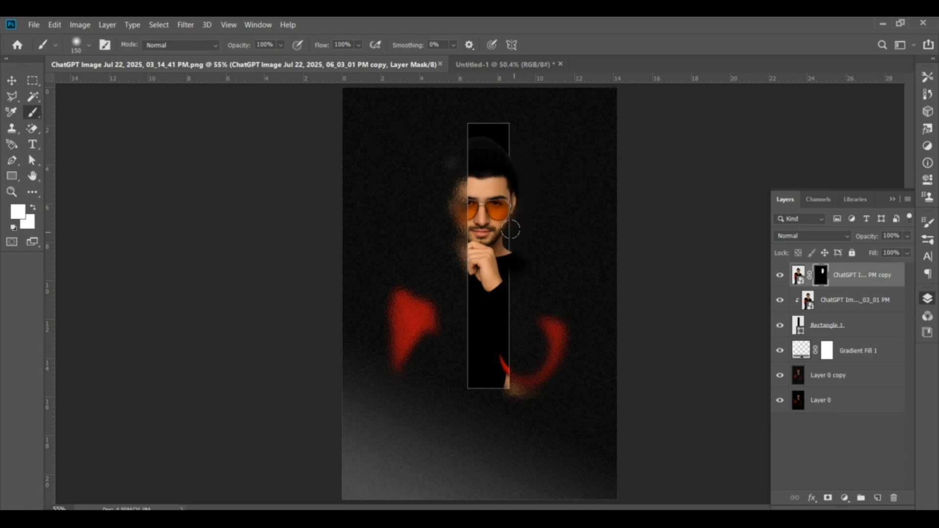
{"action": "scroll", "coordinate": [478, 214], "scroll_direction": "up", "scroll_amount": 2}
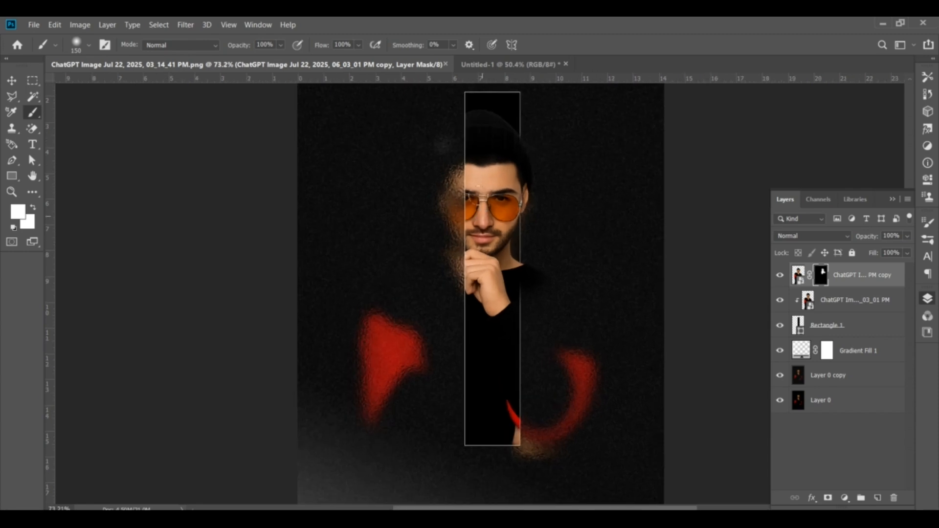
{"action": "mouse_move", "coordinate": [518, 235]}
{"action": "left_mouse_down"}
{"action": "mouse_move", "coordinate": [509, 405]}
{"action": "mouse_move", "coordinate": [520, 413]}
{"action": "mouse_move", "coordinate": [505, 399]}
{"action": "mouse_move", "coordinate": [516, 424]}
{"action": "mouse_move", "coordinate": [569, 425]}
{"action": "mouse_move", "coordinate": [565, 338]}
{"action": "mouse_move", "coordinate": [549, 335]}
{"action": "mouse_move", "coordinate": [561, 309]}
{"action": "left_mouse_up"}
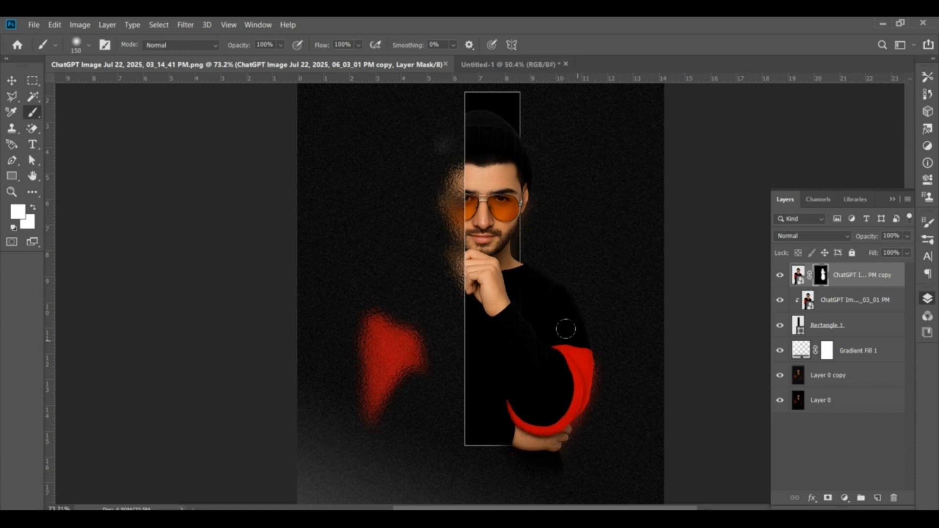
{"action": "left_click", "coordinate": [12, 83]}
{"action": "key", "text": "ctrl+minus"}
{"action": "key", "text": "ctrl+minus"}
{"action": "scroll", "coordinate": [443, 304], "scroll_direction": "up", "scroll_amount": 1}
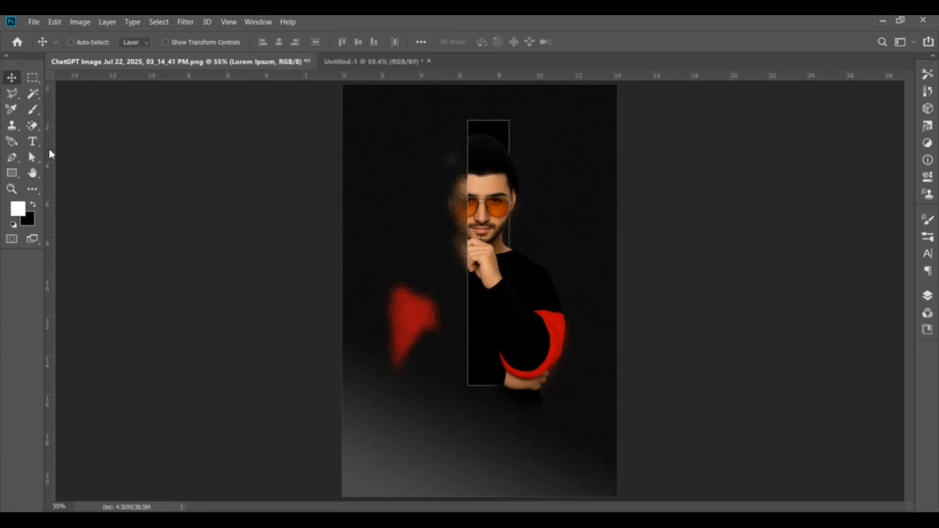
Add a Lorem Ipsum text layer, bring it to the top of the layer stack and place it across the figure's chest
{"action": "left_click", "coordinate": [32, 144]}
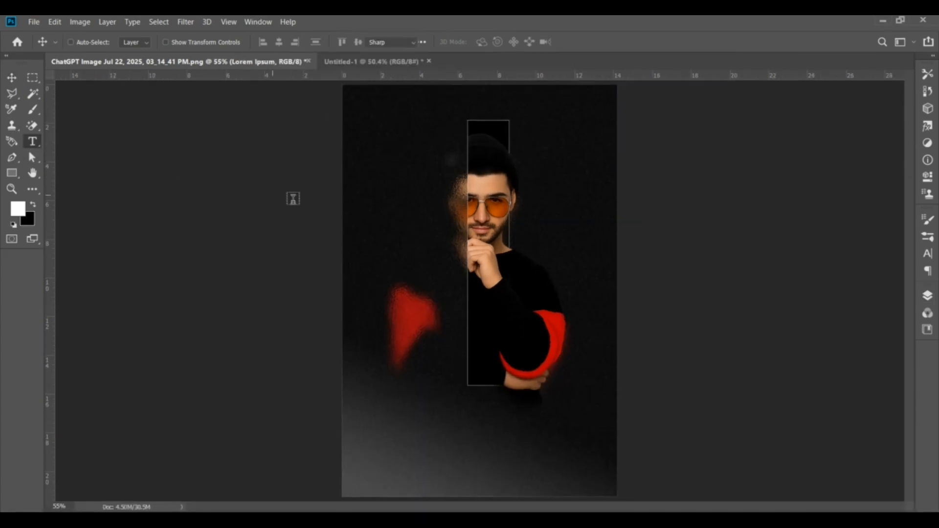
{"action": "left_click", "coordinate": [379, 215]}
{"action": "key", "text": "ctrl+Return"}
{"action": "key", "text": "v"}
{"action": "left_click", "coordinate": [927, 295]}
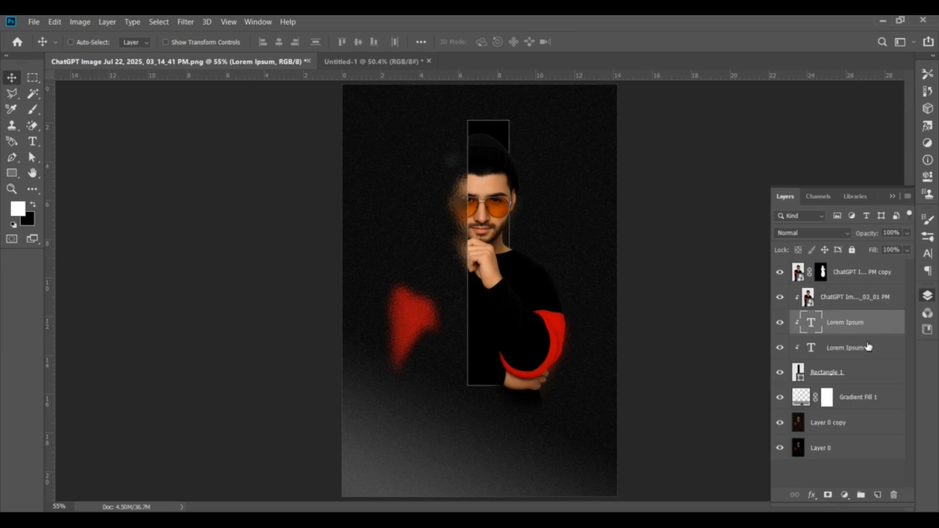
{"action": "key", "text": "ctrl+shift+bracketright"}
{"action": "left_click_drag", "start_coordinate": [416, 200], "coordinate": [450, 292]}
Replace the topmost Lorem Ipsum text with "Big" and set its font to Allura
{"action": "double_click", "coordinate": [446, 289]}
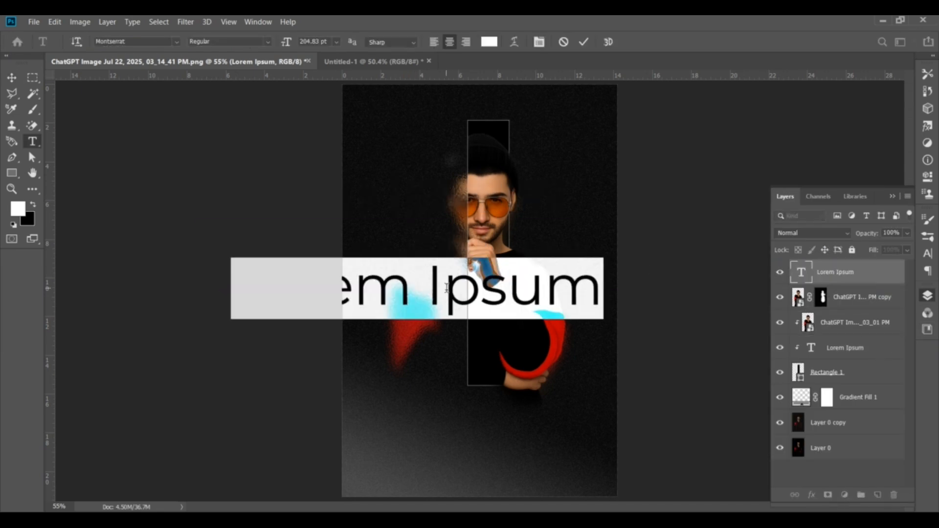
{"action": "type", "text": "Big"}
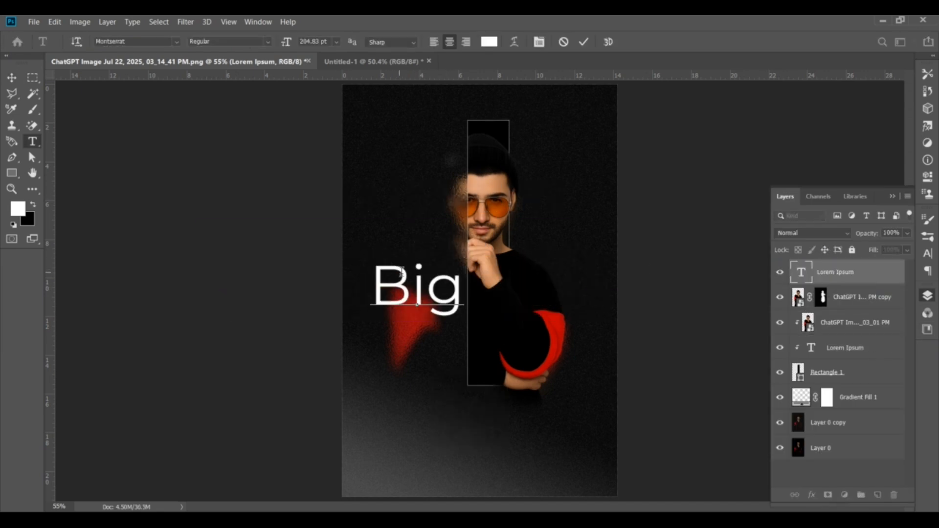
{"action": "key", "text": "ctrl+a"}
{"action": "left_click", "coordinate": [176, 42]}
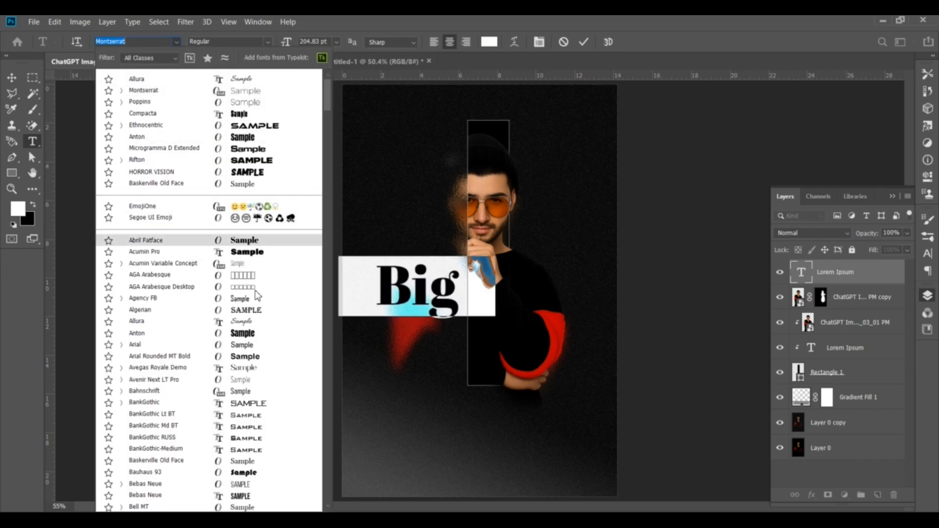
{"action": "left_click", "coordinate": [251, 322]}
Scale the "Big" text to 57.14% and place it left of the man's face, above the blurred red sleeve
{"action": "left_click", "coordinate": [11, 77]}
{"action": "left_click_drag", "start_coordinate": [415, 306], "coordinate": [397, 243]}
{"action": "key", "text": "ctrl+t"}
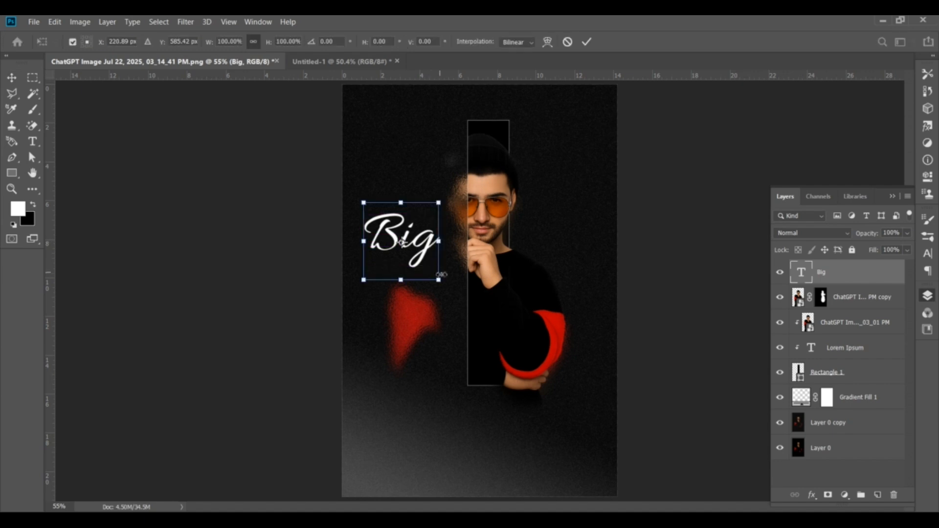
{"action": "left_click_drag", "start_coordinate": [440, 275], "coordinate": [416, 257]}
{"action": "left_click_drag", "start_coordinate": [363, 203], "coordinate": [372, 215]}
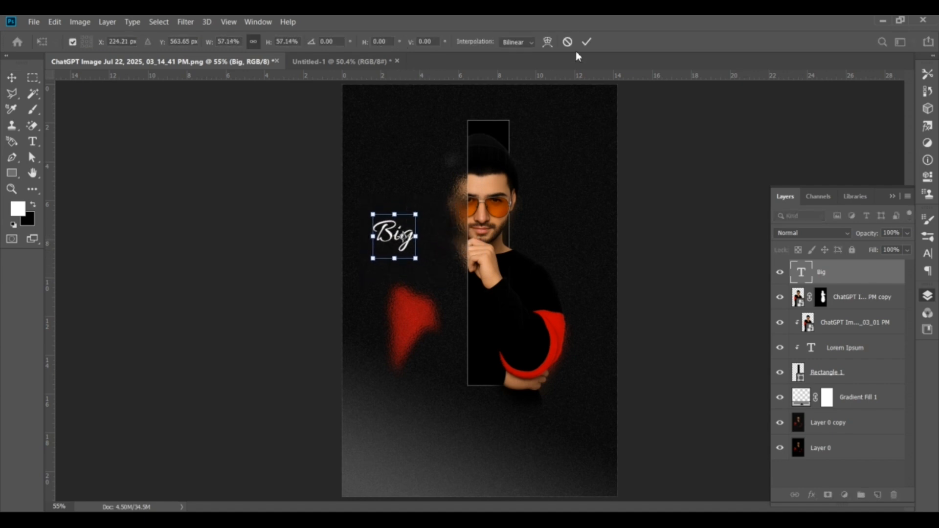
{"action": "left_click", "coordinate": [587, 41]}
Add a new text layer reading "idea" below the "Big" text
{"action": "scroll", "coordinate": [414, 237], "scroll_direction": "up", "scroll_amount": 4}
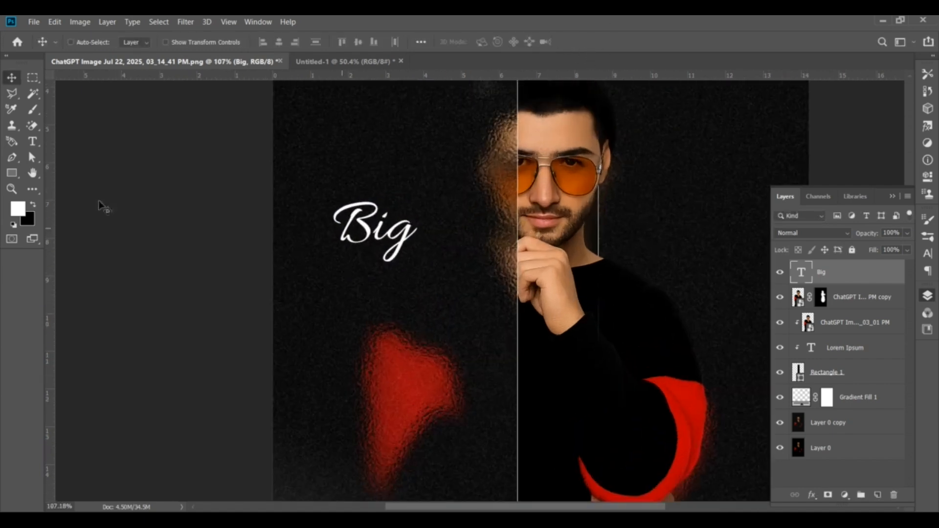
{"action": "key", "text": "t"}
{"action": "left_click", "coordinate": [392, 273]}
{"action": "left_click_drag", "start_coordinate": [392, 274], "coordinate": [417, 361]}
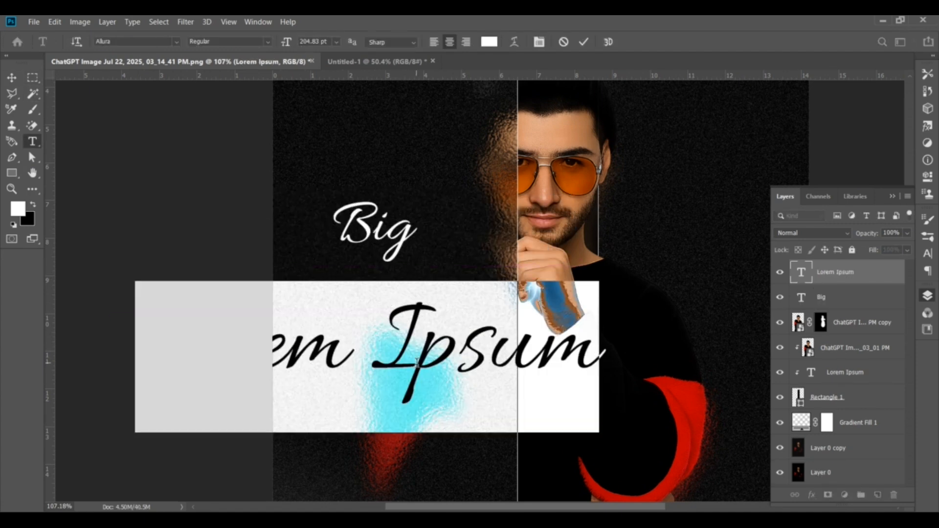
{"action": "type", "text": "idea"}
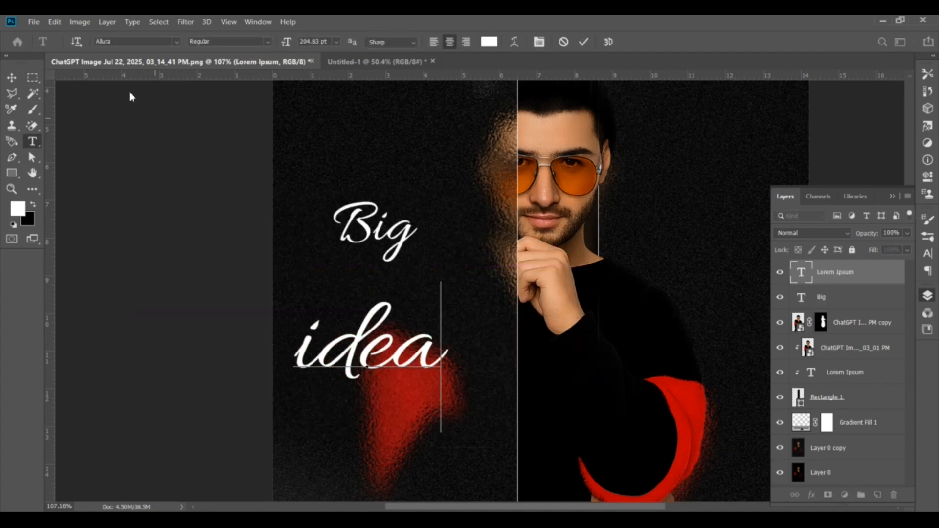
Set the font of the "idea" text to Blenny Trial
{"action": "left_click", "coordinate": [177, 42]}
{"action": "left_click", "coordinate": [260, 160]}
{"action": "key", "text": "ctrl+Return"}
{"action": "double_click", "coordinate": [351, 345]}
{"action": "left_click", "coordinate": [177, 42]}
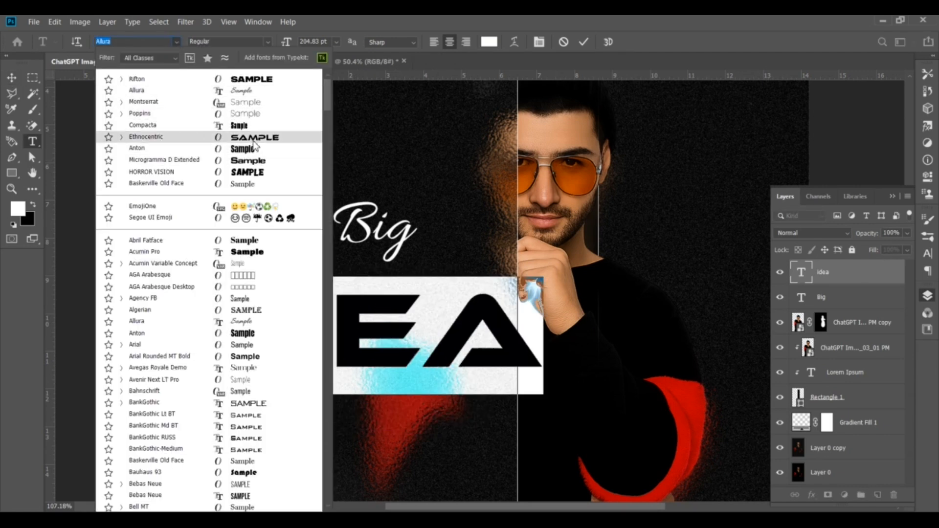
{"action": "scroll", "coordinate": [254, 391], "scroll_direction": "down", "scroll_amount": 3}
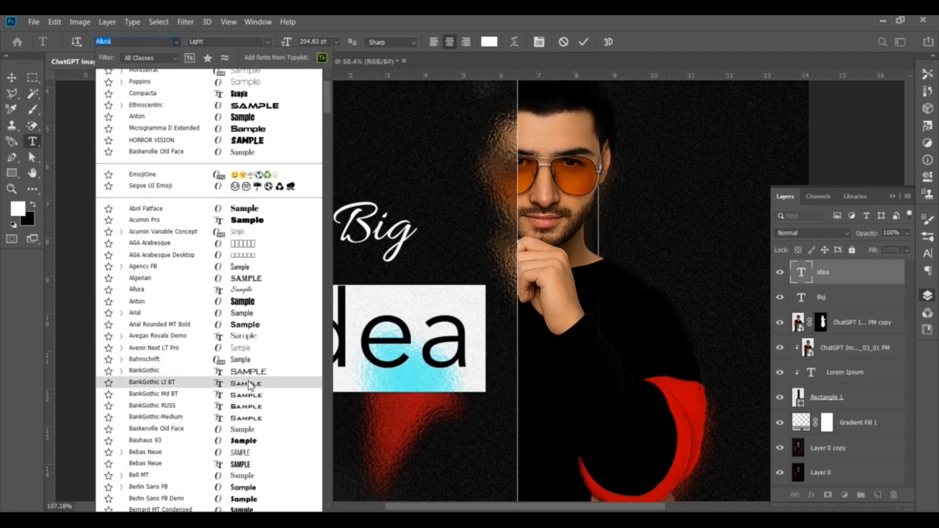
{"action": "scroll", "coordinate": [253, 440], "scroll_direction": "down", "scroll_amount": 1}
{"action": "left_click", "coordinate": [244, 450]}
{"action": "key", "text": "ctrl+Return"}
Scale the "idea" text down to slightly wider than "Big" and place it directly beneath that word
{"action": "key", "text": "ctrl+t"}
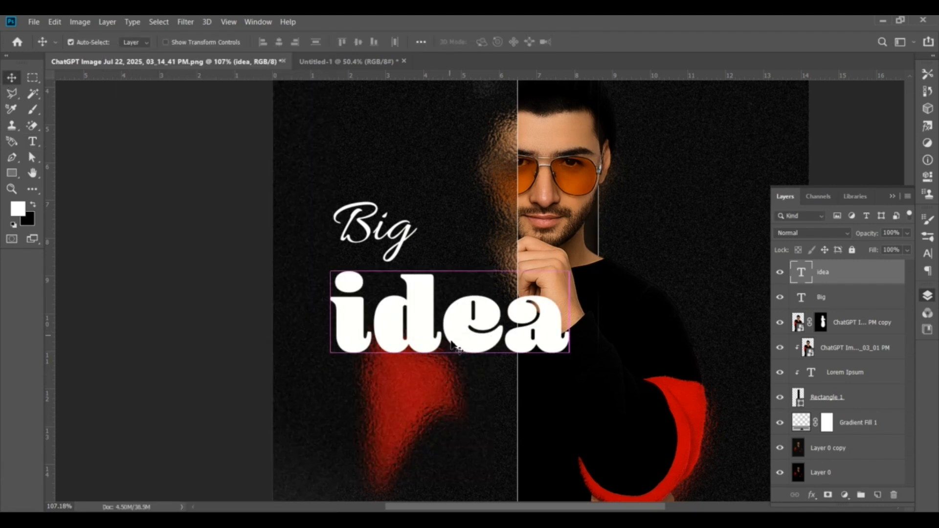
{"action": "left_click_drag", "start_coordinate": [570, 470], "coordinate": [441, 357]}
{"action": "key", "text": "Return"}
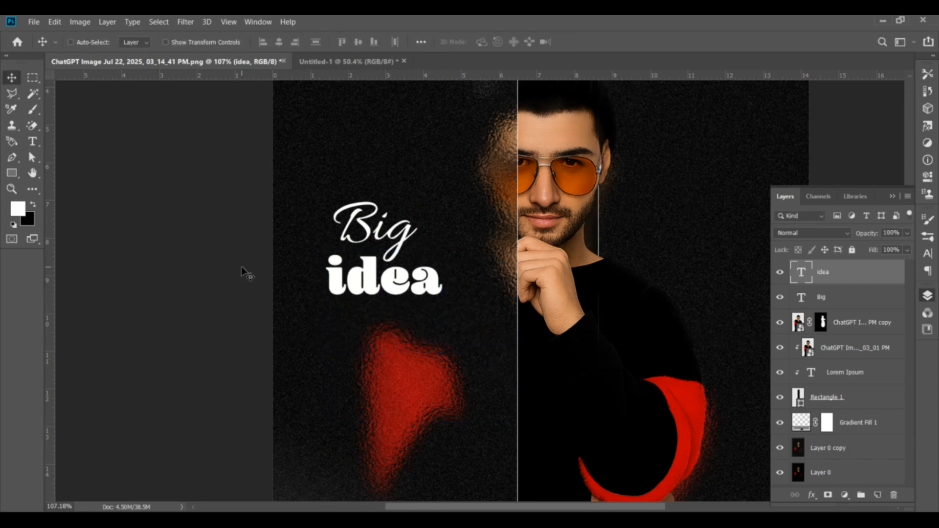
Add another text layer below "idea" and set its font to Poppins Regular
{"action": "left_click", "coordinate": [32, 141]}
{"action": "left_click", "coordinate": [322, 328]}
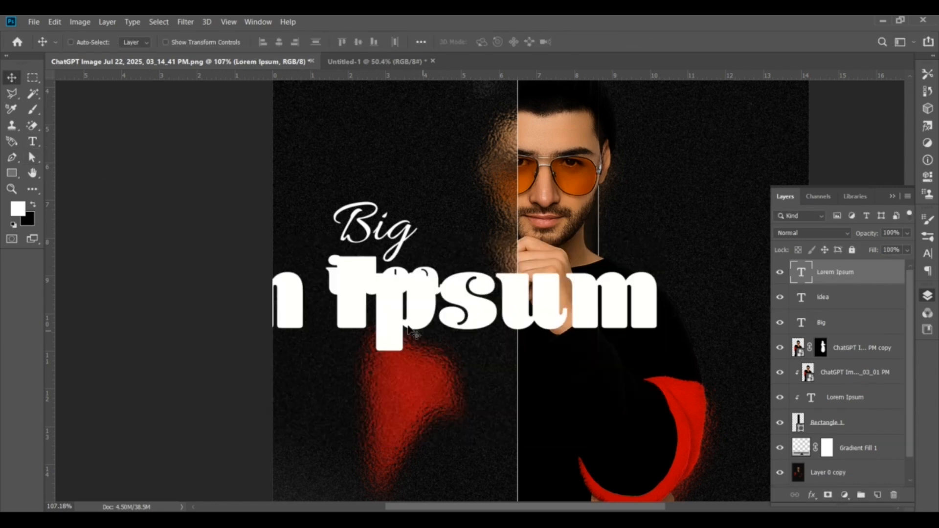
{"action": "left_click_drag", "start_coordinate": [394, 313], "coordinate": [426, 375]}
{"action": "left_click", "coordinate": [176, 42]}
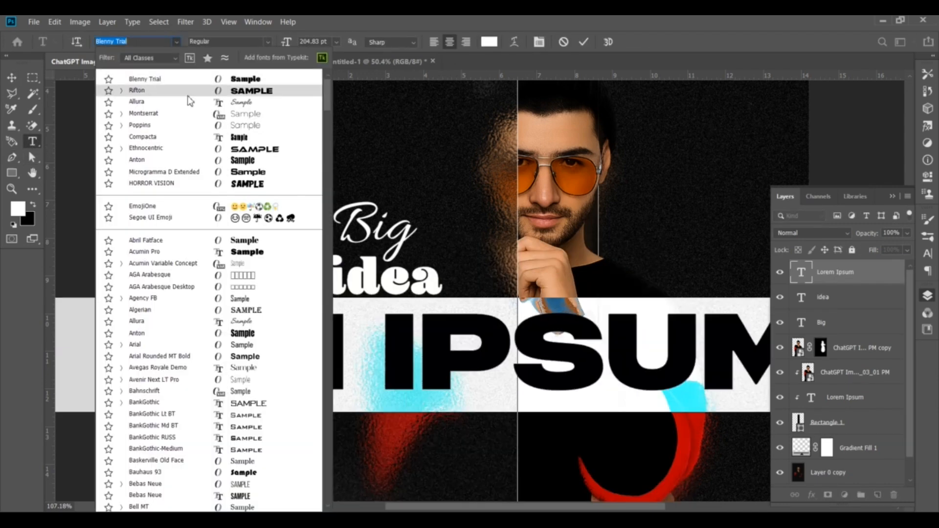
{"action": "left_click", "coordinate": [236, 126]}
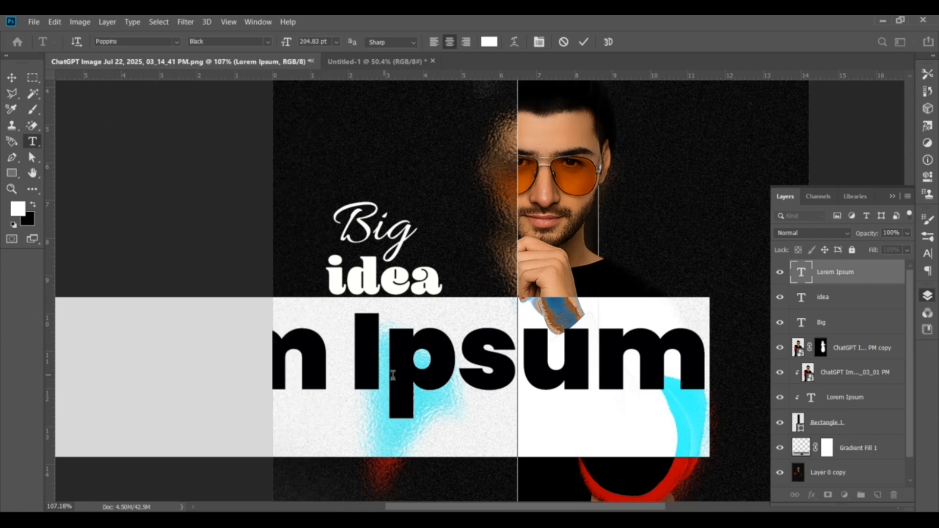
{"action": "left_click", "coordinate": [266, 43]}
{"action": "left_click", "coordinate": [210, 108]}
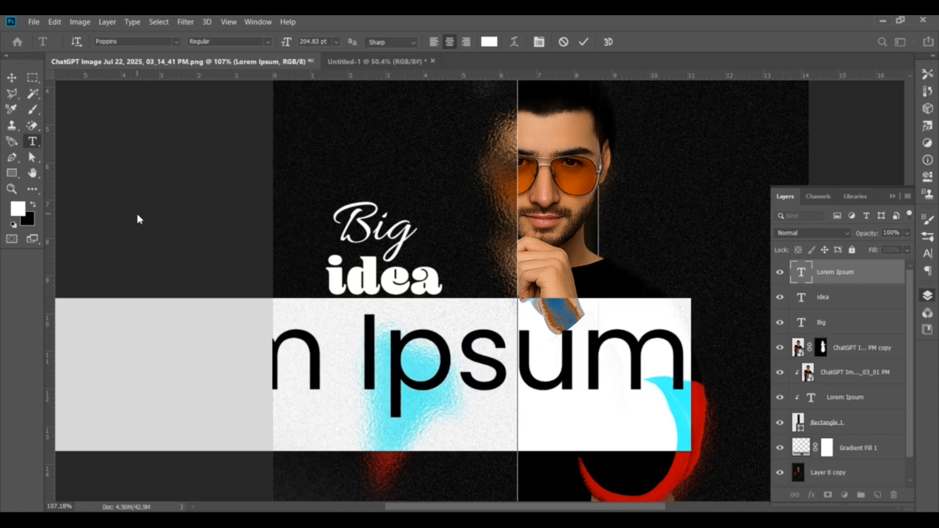
Enter "Speakimagination'" as the tagline, scale it to 16.69% and place it below the "idea" text
{"action": "type", "text": "Speaki"}
{"action": "type", "text": "maginatio"}
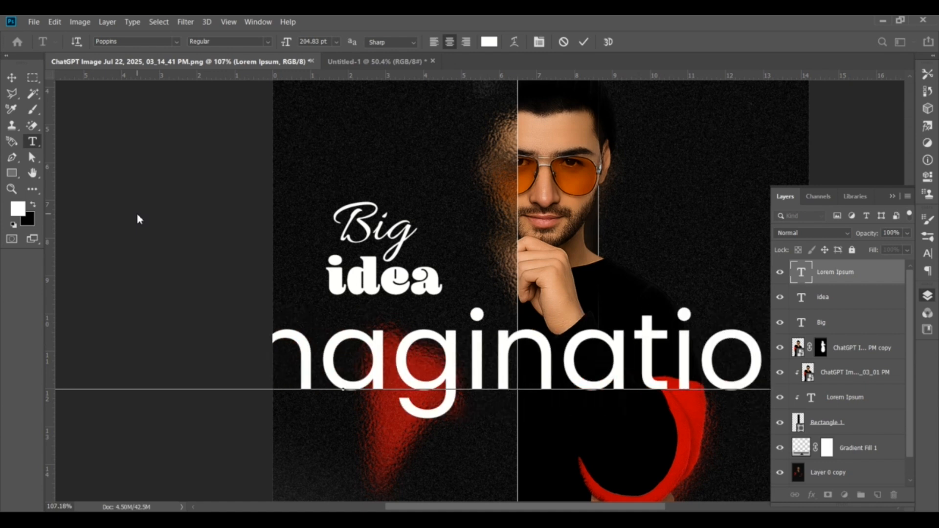
{"action": "type", "text": "n"}
{"action": "key", "text": "ctrl+Return"}
{"action": "key", "text": "ctrl+t"}
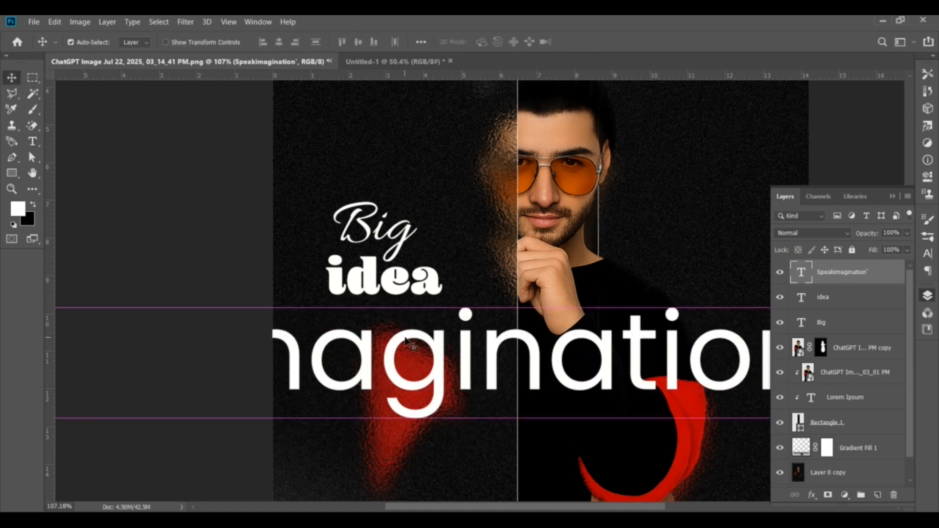
{"action": "left_click_drag", "start_coordinate": [344, 299], "coordinate": [293, 328]}
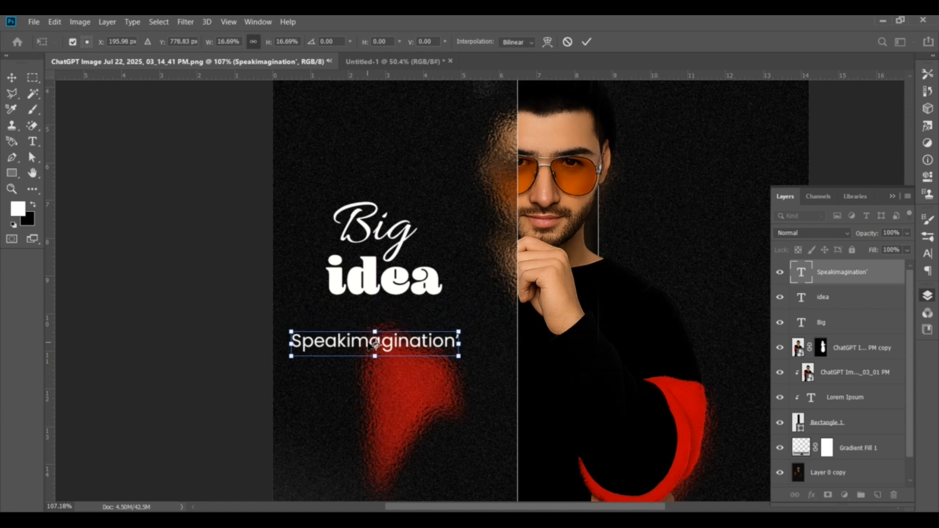
Insert a space after "Speak" in the tagline and add the lines "Shaping brand identity" and "With every innovation"
{"action": "scroll", "coordinate": [364, 328], "scroll_direction": "up", "scroll_amount": 2}
{"action": "double_click", "coordinate": [359, 327]}
{"action": "left_click", "coordinate": [358, 322]}
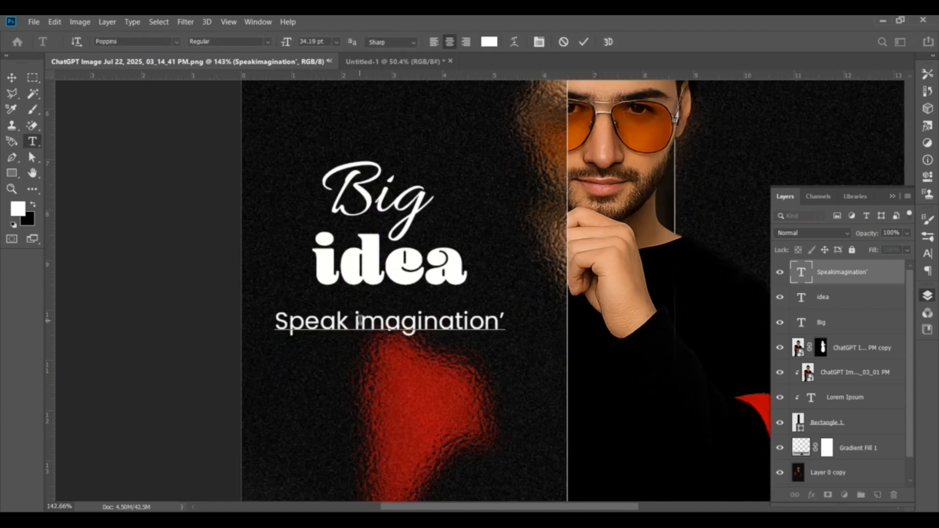
{"action": "key", "text": "End"}
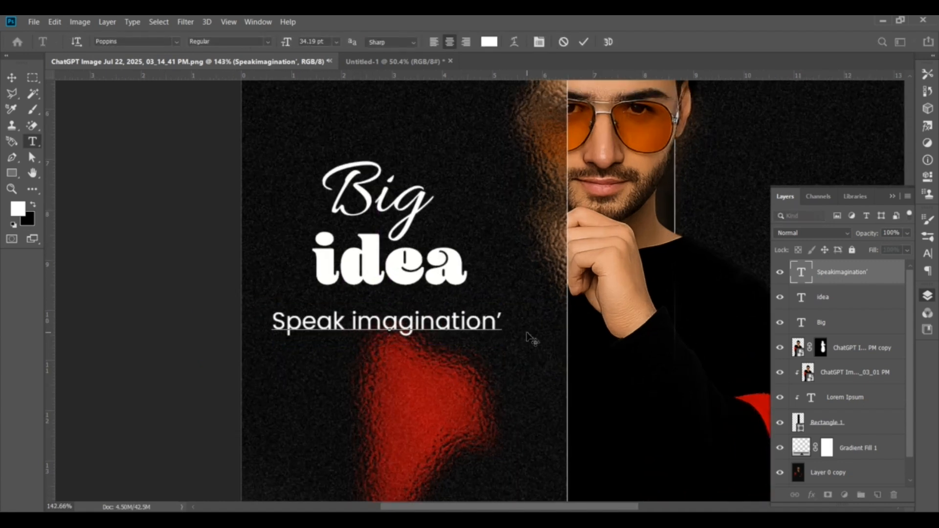
{"action": "key", "text": "Return"}
{"action": "type", "text": "Shaping brand ident"}
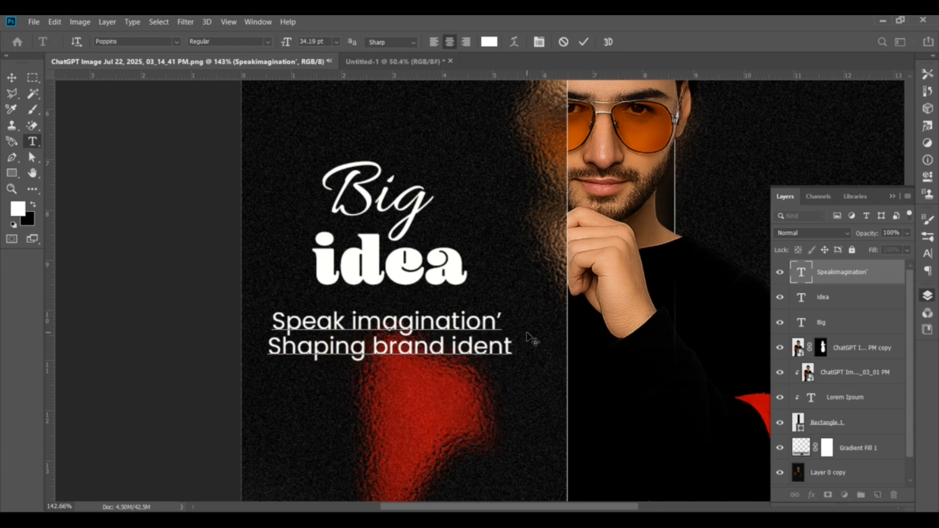
{"action": "type", "text": "ity"}
{"action": "key", "text": "Return"}
{"action": "type", "text": "With"}
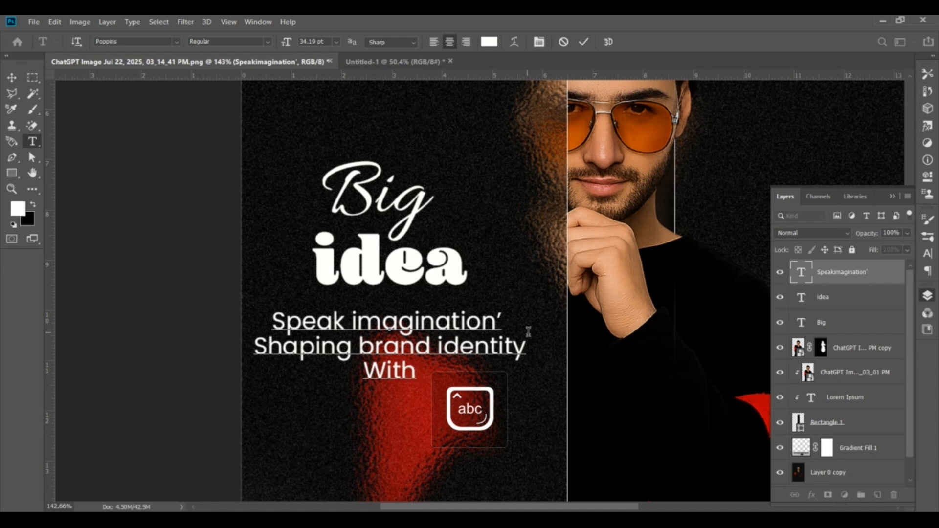
{"action": "type", "text": " every innovation"}
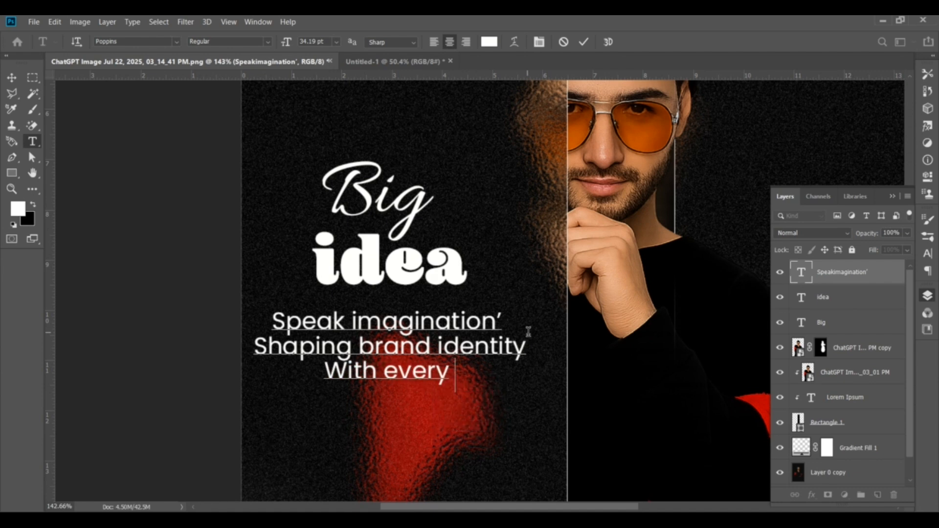
Scale the three-line tagline down to the width of "idea" and place it directly beneath that word
{"action": "left_click", "coordinate": [11, 77]}
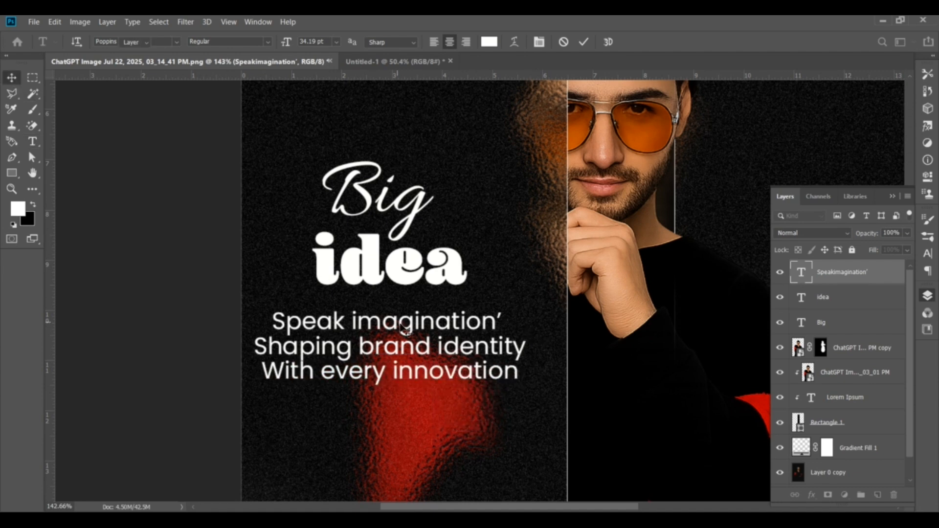
{"action": "key", "text": "ctrl+t"}
{"action": "left_click_drag", "start_coordinate": [526, 392], "coordinate": [408, 355]}
{"action": "left_click_drag", "start_coordinate": [362, 337], "coordinate": [421, 325]}
{"action": "key", "text": "Return"}
Enlarge the "Big", "idea" and tagline texts together so they fill the space left of the figure
{"action": "scroll", "coordinate": [488, 227], "scroll_direction": "down", "scroll_amount": 5}
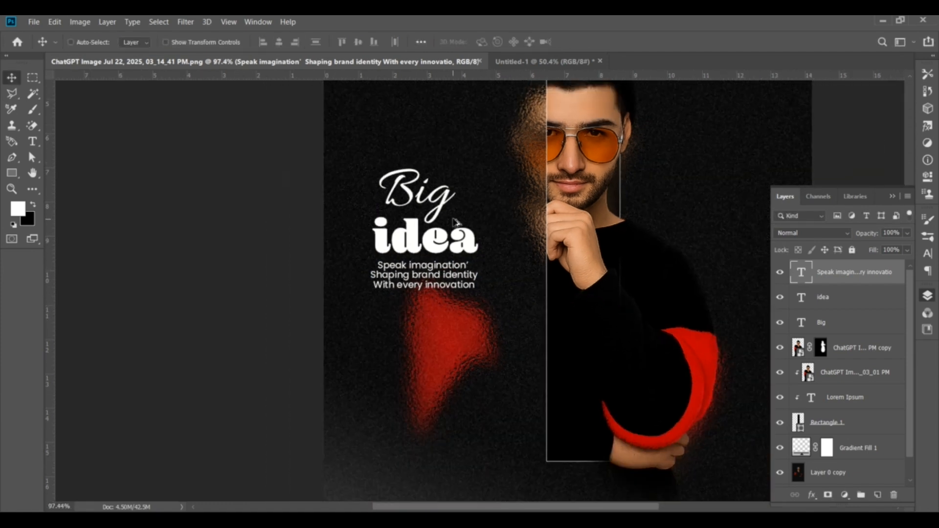
{"action": "scroll", "coordinate": [430, 210], "scroll_direction": "down", "scroll_amount": 4}
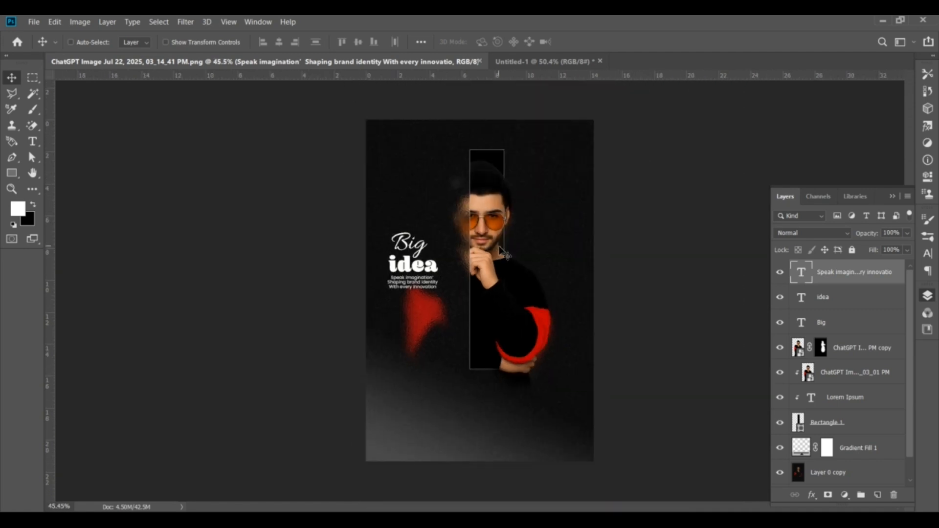
{"action": "scroll", "coordinate": [431, 210], "scroll_direction": "up", "scroll_amount": 2}
{"action": "left_click_drag", "start_coordinate": [426, 230], "coordinate": [692, 291]}
{"action": "key", "text": "ctrl+t"}
{"action": "mouse_move", "coordinate": [432, 297]}
{"action": "left_mouse_down"}
{"action": "mouse_move", "coordinate": [438, 304]}
{"action": "mouse_move", "coordinate": [429, 261]}
{"action": "mouse_move", "coordinate": [431, 301]}
{"action": "left_mouse_up"}
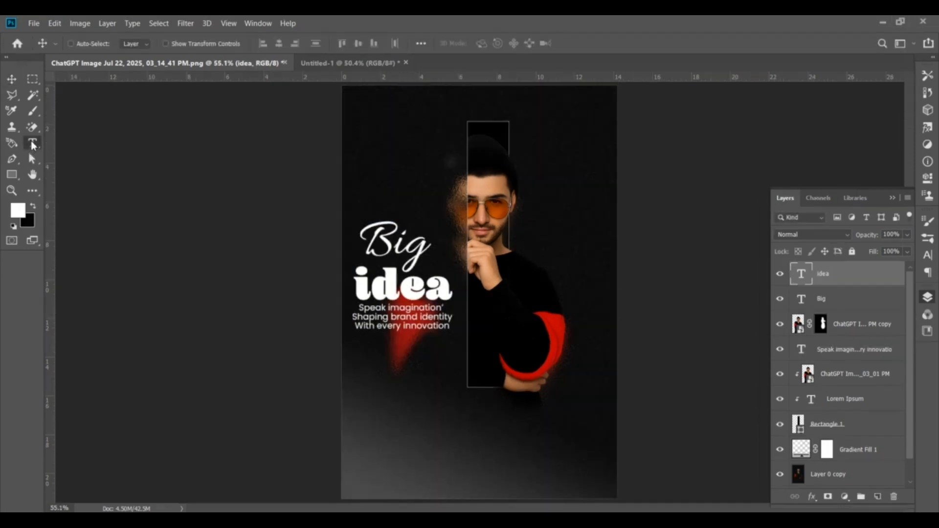
Add a text layer reading "2025" along the poster's upper-right edge
{"action": "left_click", "coordinate": [32, 143]}
{"action": "left_click", "coordinate": [549, 120]}
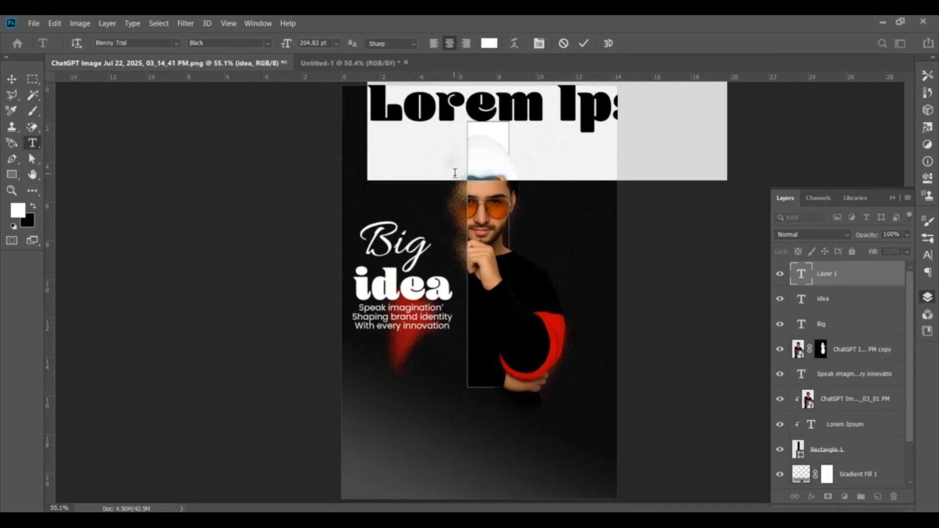
{"action": "type", "text": "2025"}
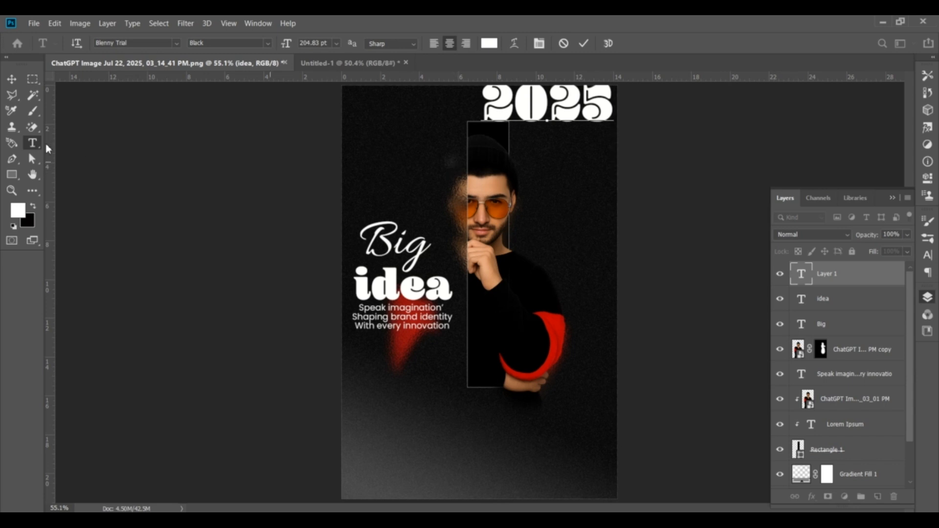
{"action": "left_click", "coordinate": [19, 84]}
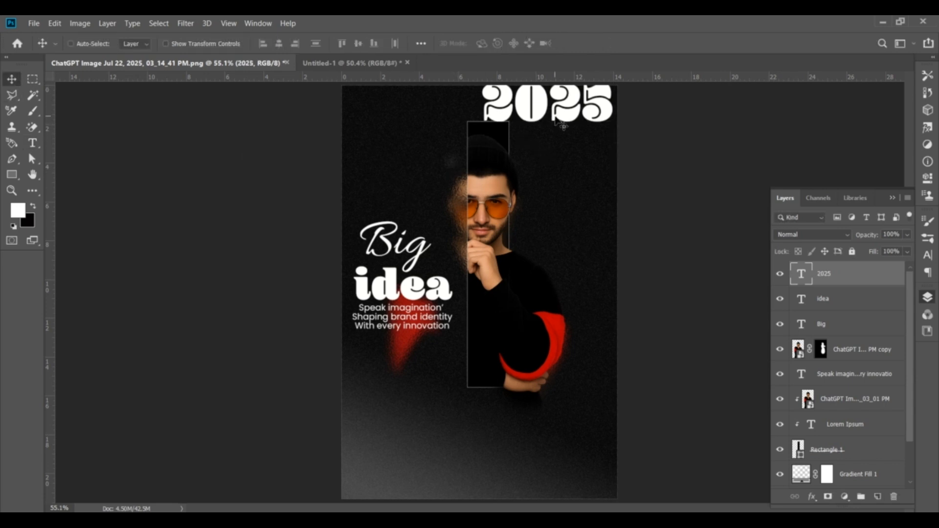
Scale the "2025" text to 43.15% and place it in the poster's upper-right corner
{"action": "key", "text": "ctrl+t"}
{"action": "left_click_drag", "start_coordinate": [606, 127], "coordinate": [591, 113]}
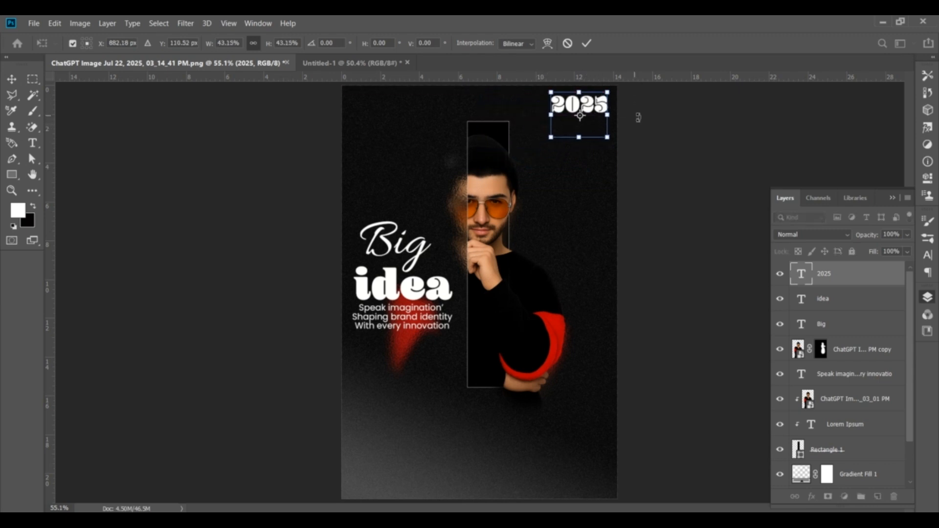
{"action": "left_click", "coordinate": [586, 43]}
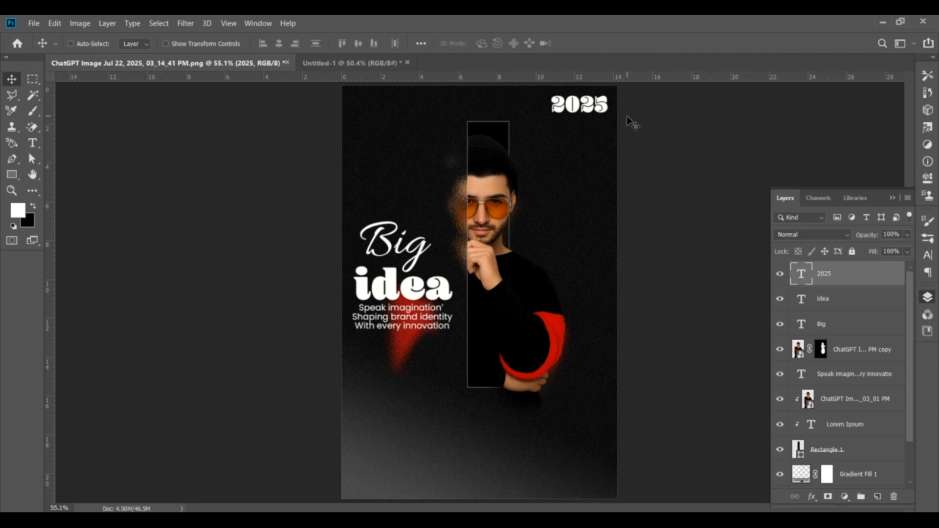
{"action": "left_click_drag", "start_coordinate": [565, 104], "coordinate": [561, 105]}
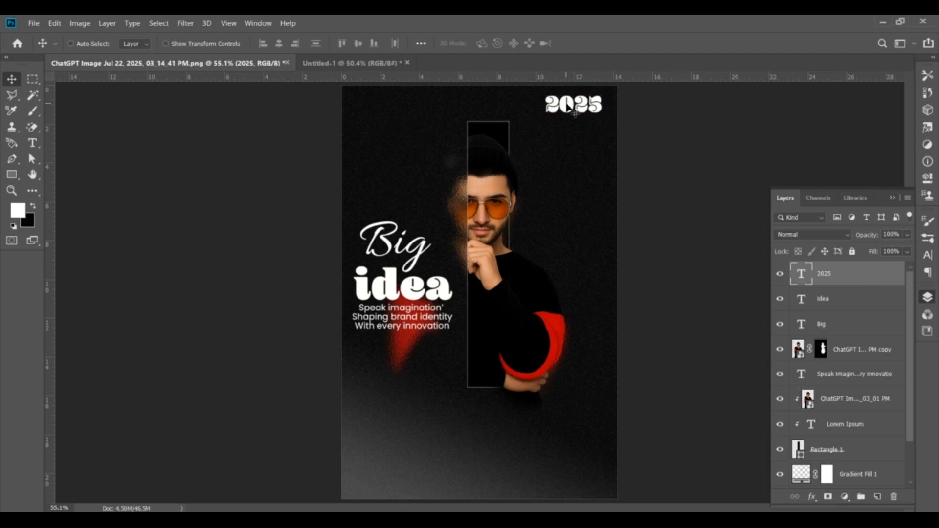
{"action": "left_click_drag", "start_coordinate": [588, 116], "coordinate": [487, 446]}
{"action": "key", "text": "ctrl+z"}
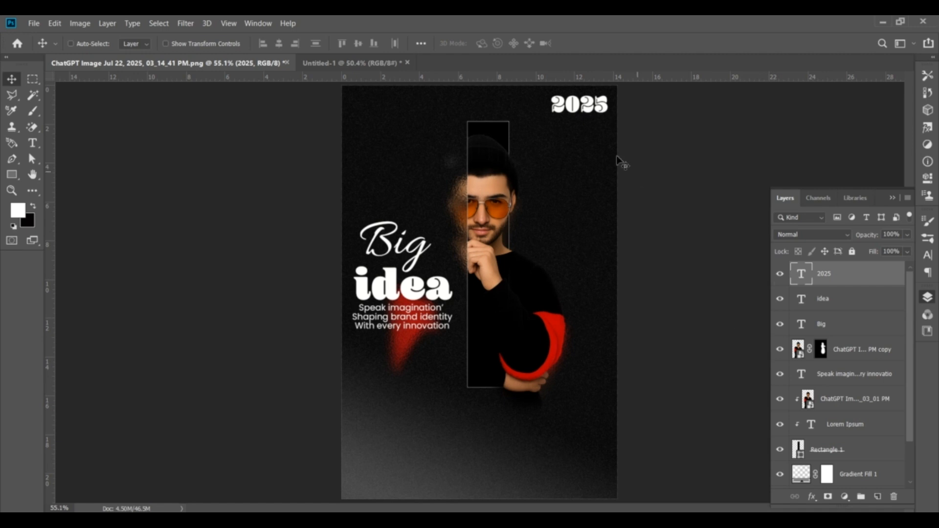
Add a text layer reading "01/12/2025" across the lower part of the poster, below the figure
{"action": "left_click_drag", "start_coordinate": [586, 133], "coordinate": [545, 303]}
{"action": "key", "text": "ctrl+z"}
{"action": "left_click", "coordinate": [32, 143]}
{"action": "left_click", "coordinate": [450, 443]}
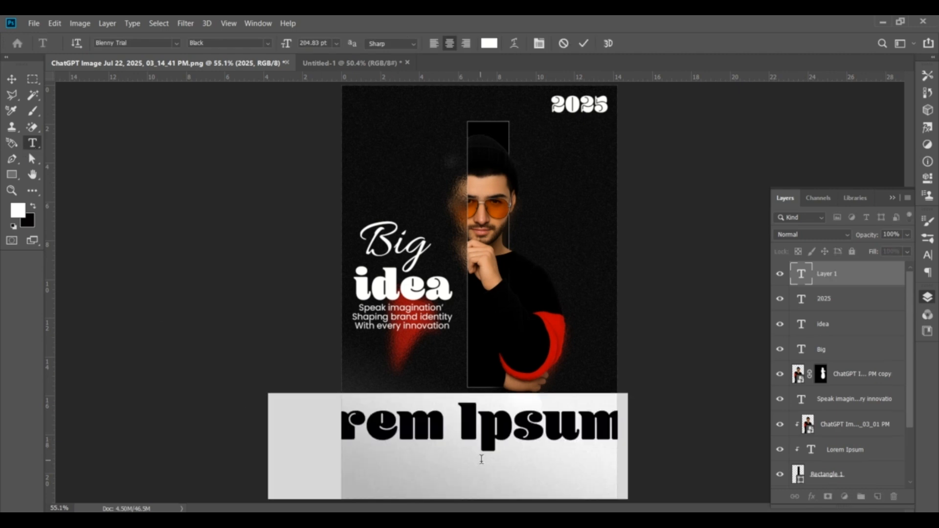
{"action": "type", "text": "01/"}
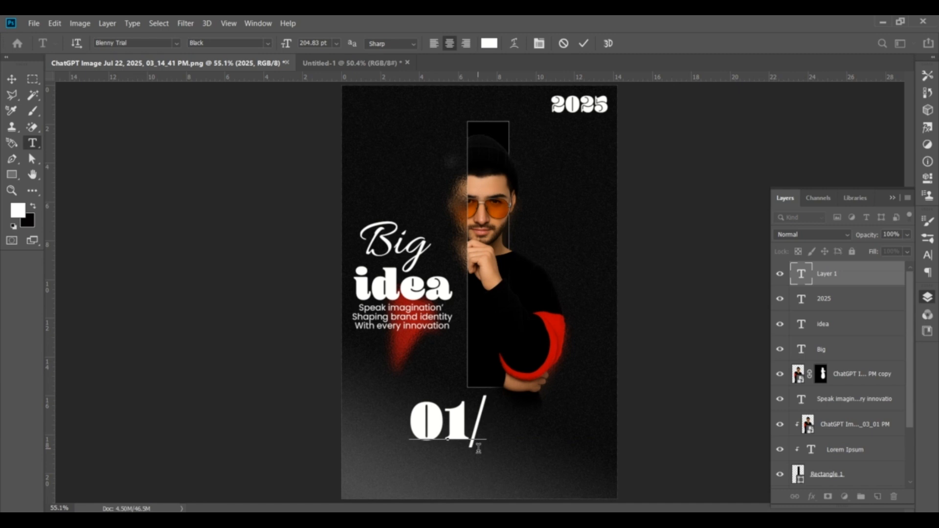
{"action": "type", "text": "12"}
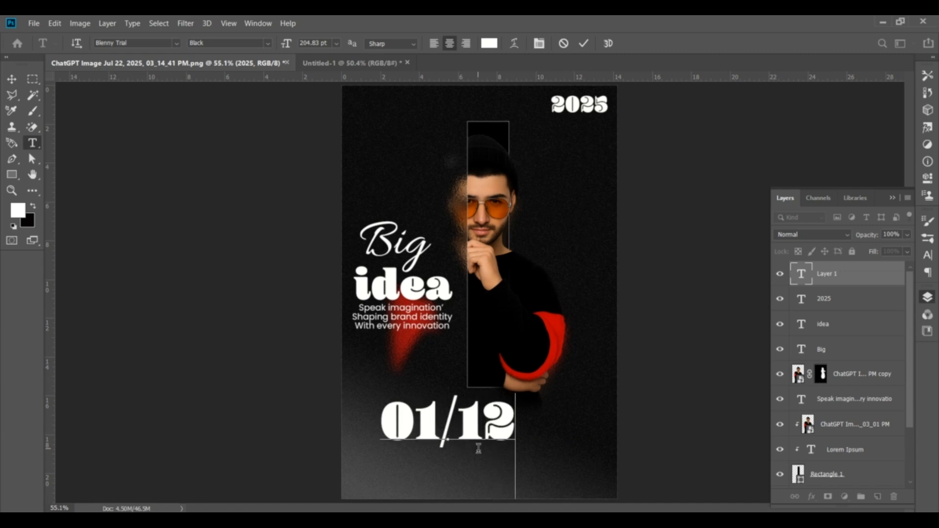
{"action": "type", "text": "/202"}
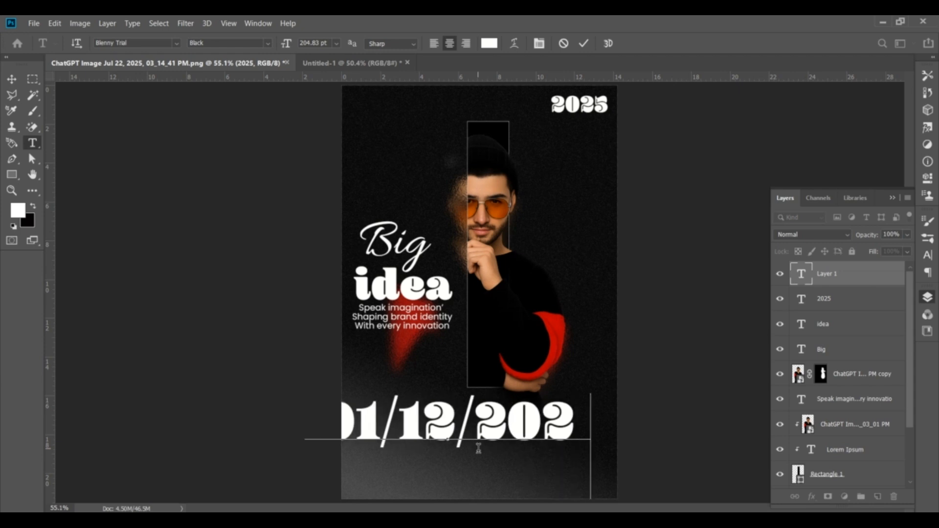
{"action": "type", "text": "5"}
{"action": "left_click", "coordinate": [12, 79]}
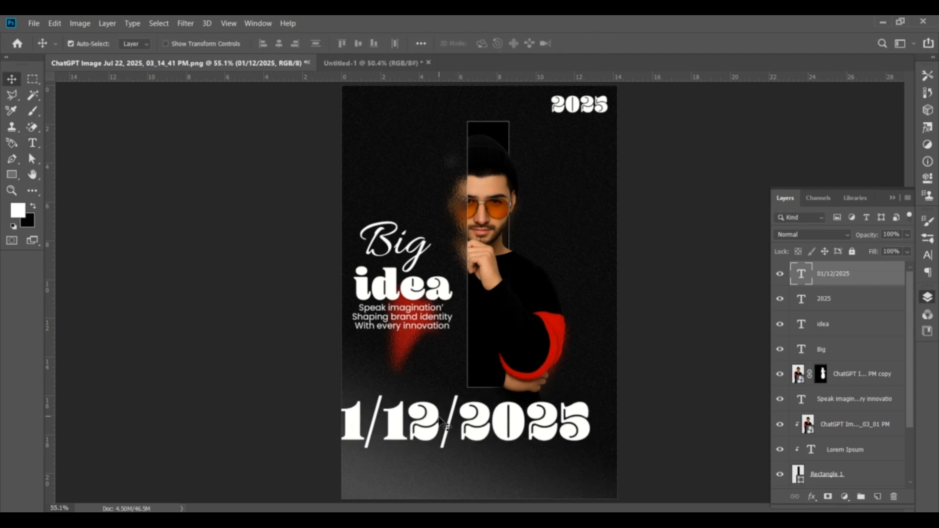
Change the font of the "01/12/2025" text to Arial
{"action": "double_click", "coordinate": [460, 423]}
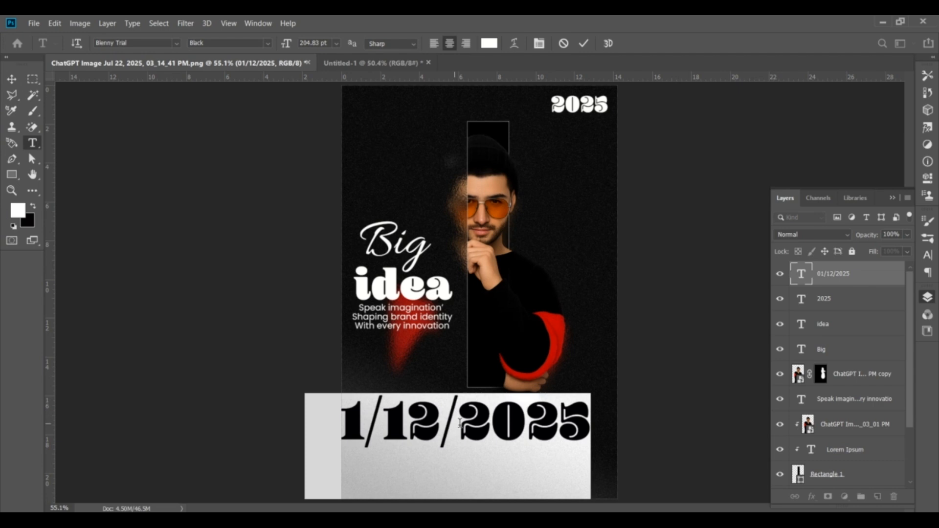
{"action": "left_click", "coordinate": [177, 43]}
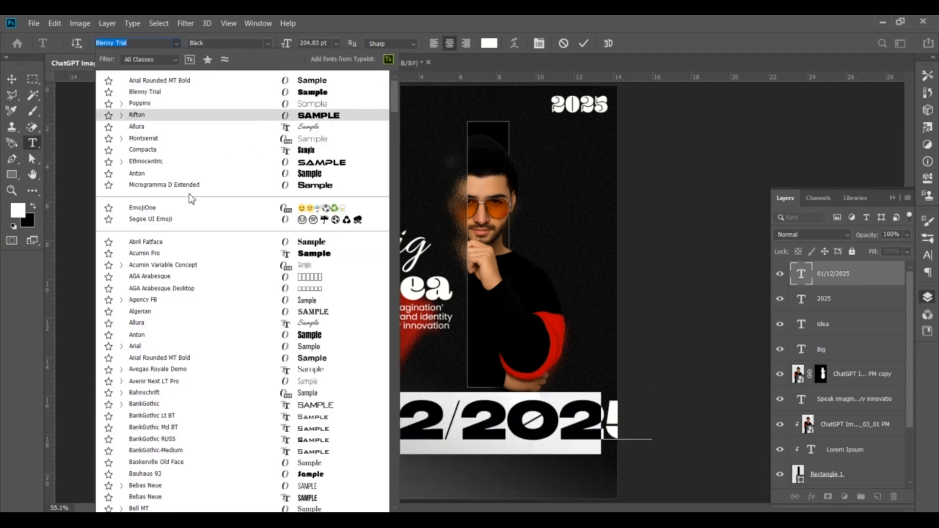
{"action": "left_click", "coordinate": [307, 348]}
{"action": "left_click", "coordinate": [11, 80]}
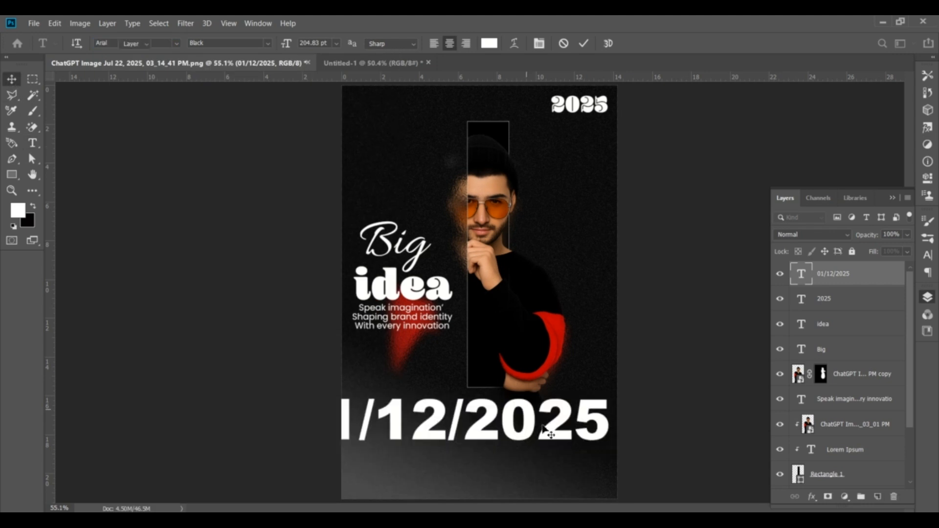
Scale the "01/12/2025" text to 41.73% and place it centred below the figure
{"action": "key", "text": "ctrl+t"}
{"action": "left_click_drag", "start_coordinate": [614, 427], "coordinate": [538, 434]}
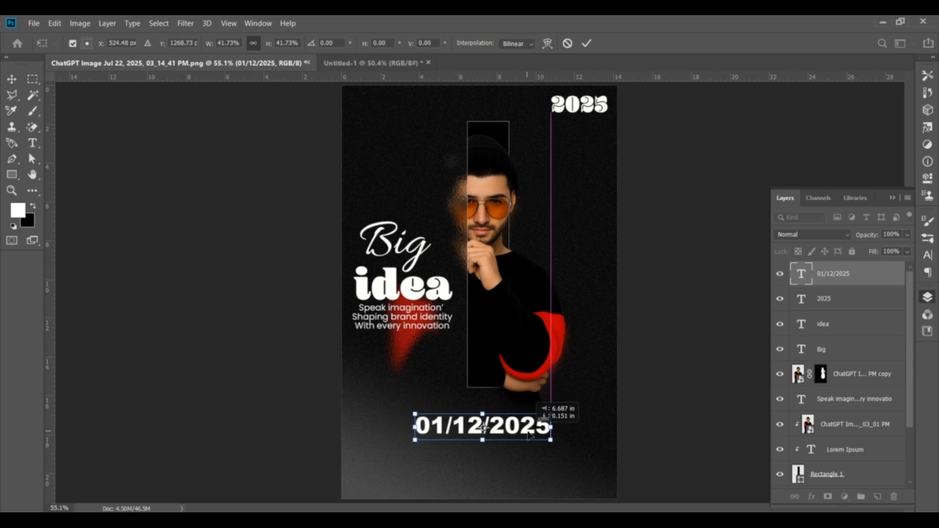
{"action": "key", "text": "Return"}
Set the date text's font style to Narrow
{"action": "double_click", "coordinate": [480, 429]}
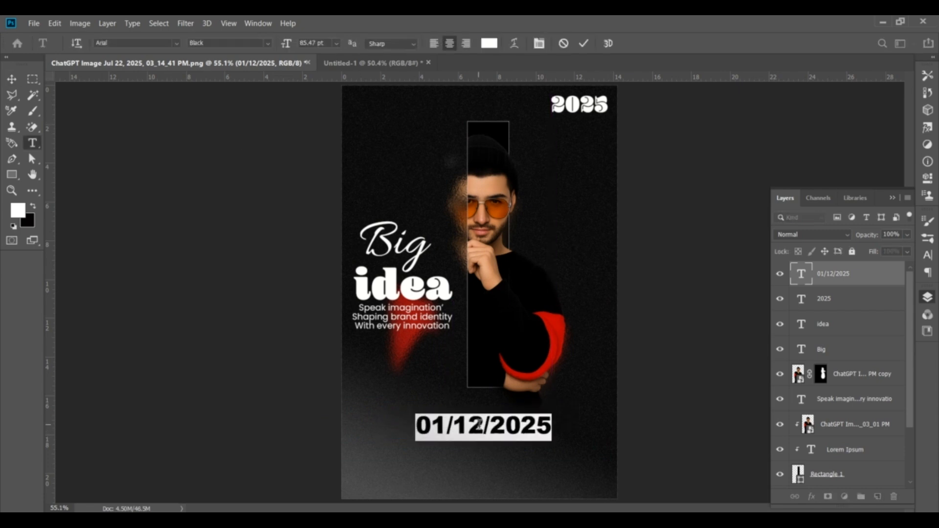
{"action": "left_click", "coordinate": [268, 44]}
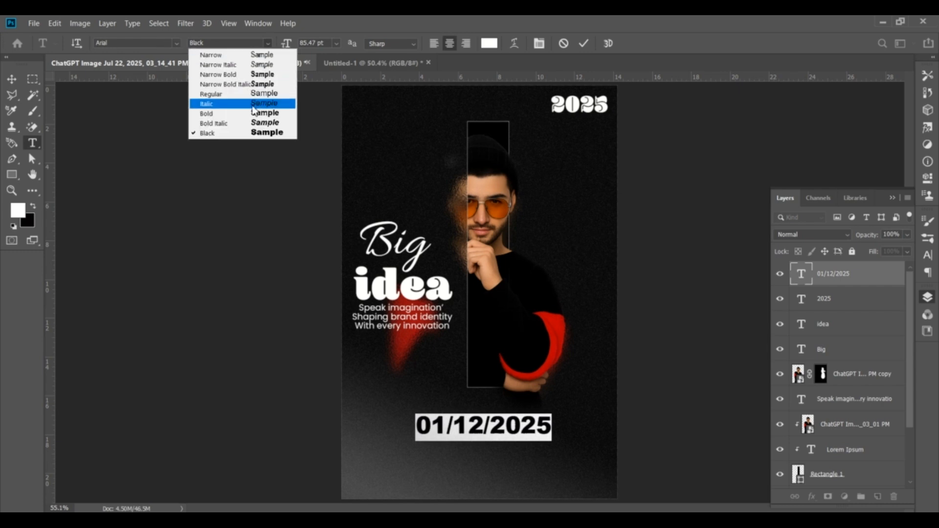
{"action": "left_click", "coordinate": [250, 56]}
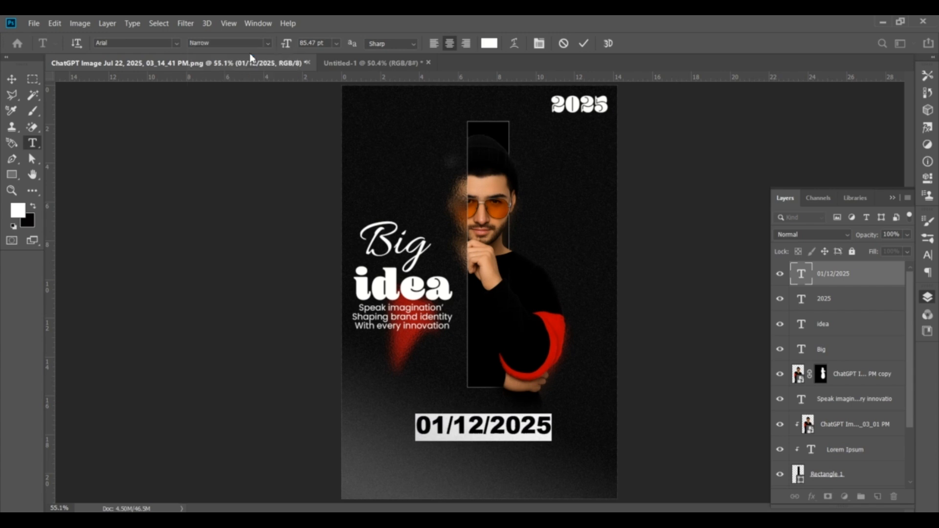
{"action": "left_click", "coordinate": [12, 79]}
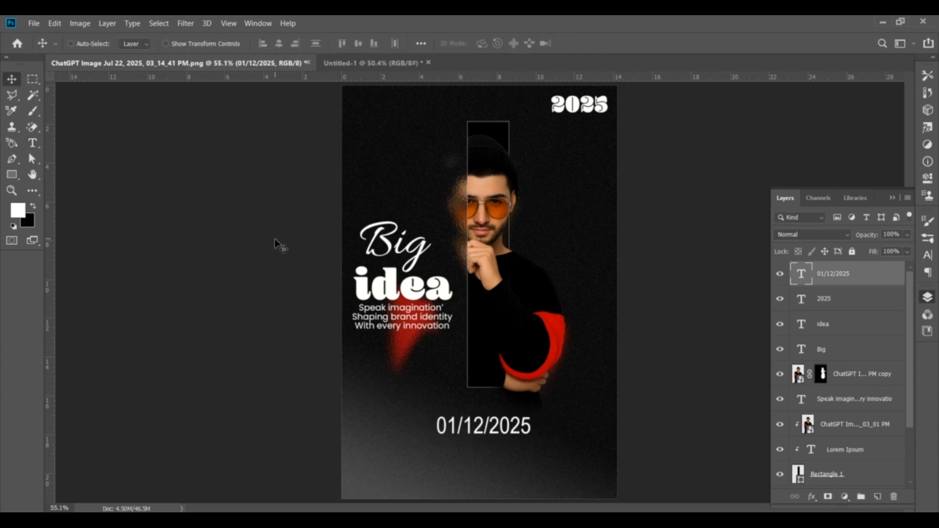
Change the date text's font to Allura and nudge the text slightly upward
{"action": "double_click", "coordinate": [477, 428]}
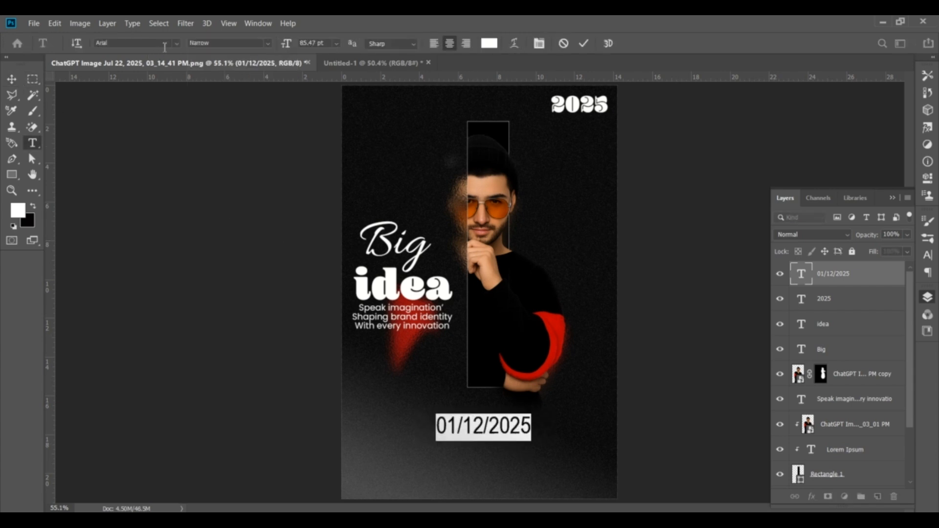
{"action": "left_click", "coordinate": [174, 46]}
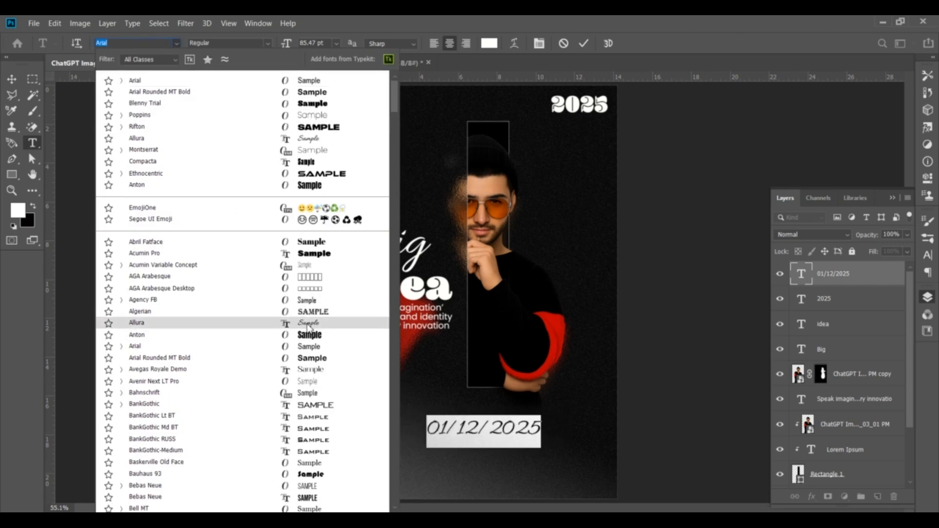
{"action": "left_click", "coordinate": [308, 327]}
{"action": "left_click", "coordinate": [12, 80]}
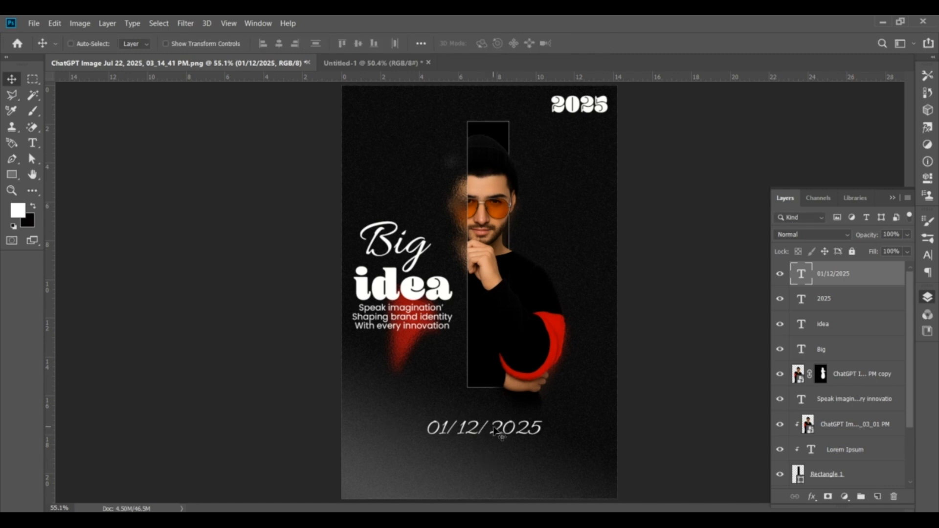
{"action": "left_click_drag", "start_coordinate": [496, 431], "coordinate": [495, 424]}
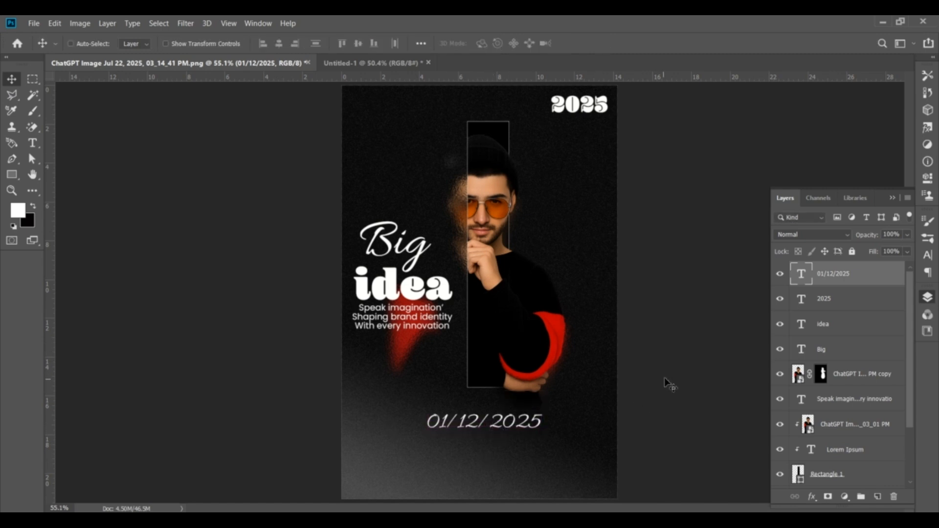
Add a text layer reading "Designed by" in the upper-left area of the poster
{"action": "key", "text": "ctrl+minus"}
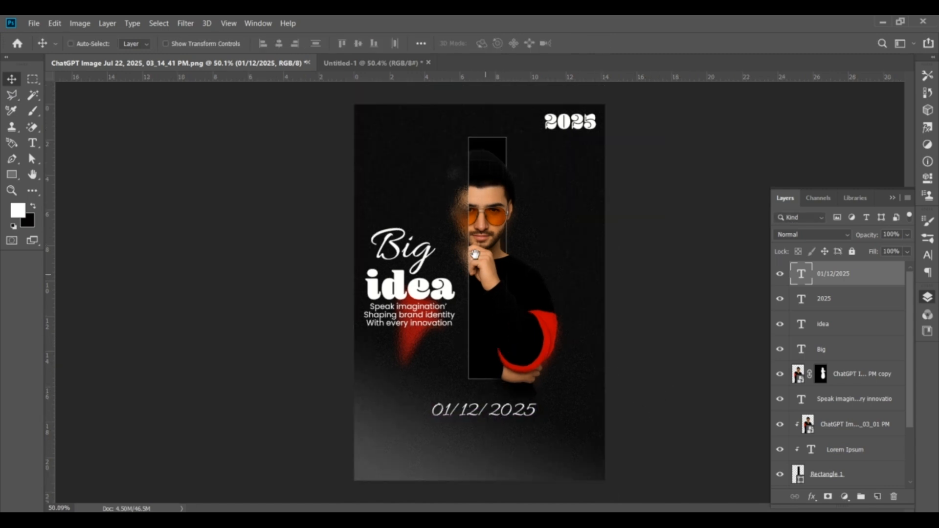
{"action": "scroll", "coordinate": [492, 266], "scroll_direction": "up", "scroll_amount": 1}
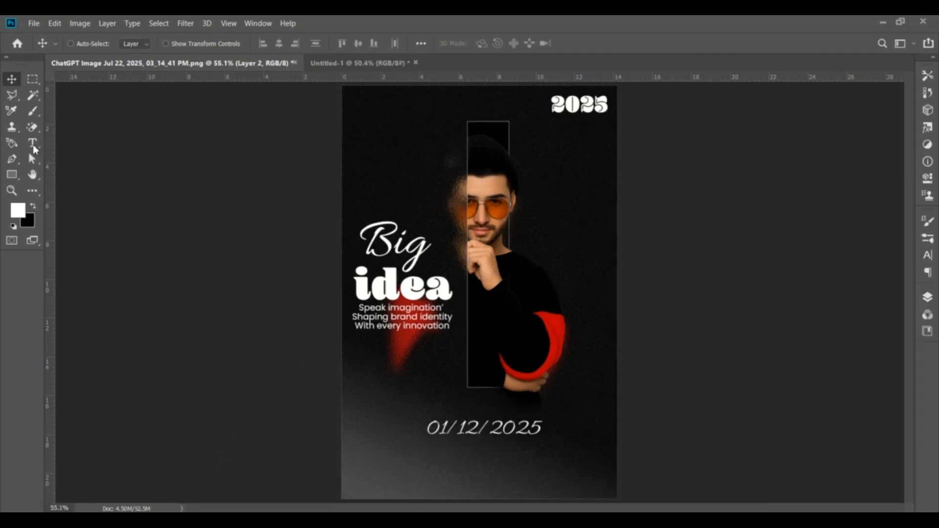
{"action": "key", "text": "t"}
{"action": "left_click", "coordinate": [405, 129]}
{"action": "key", "text": "ctrl+a"}
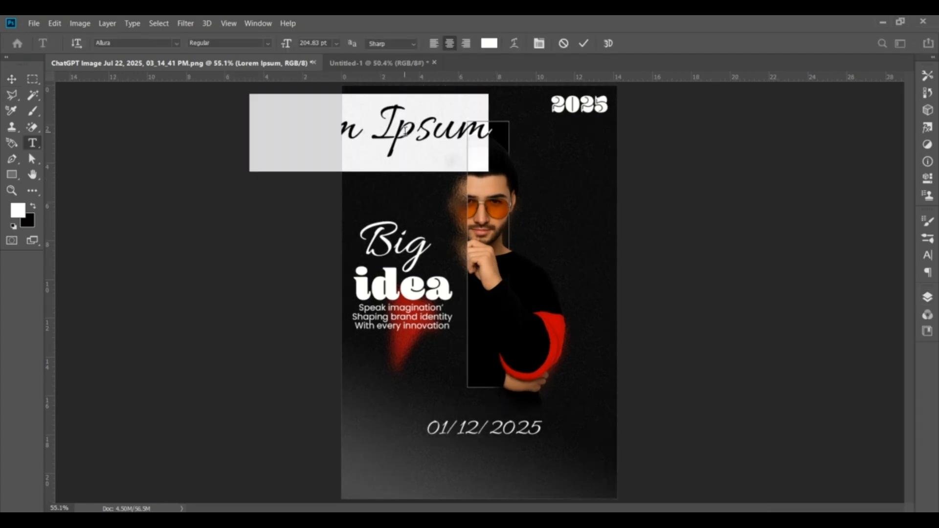
{"action": "type", "text": "Designed by"}
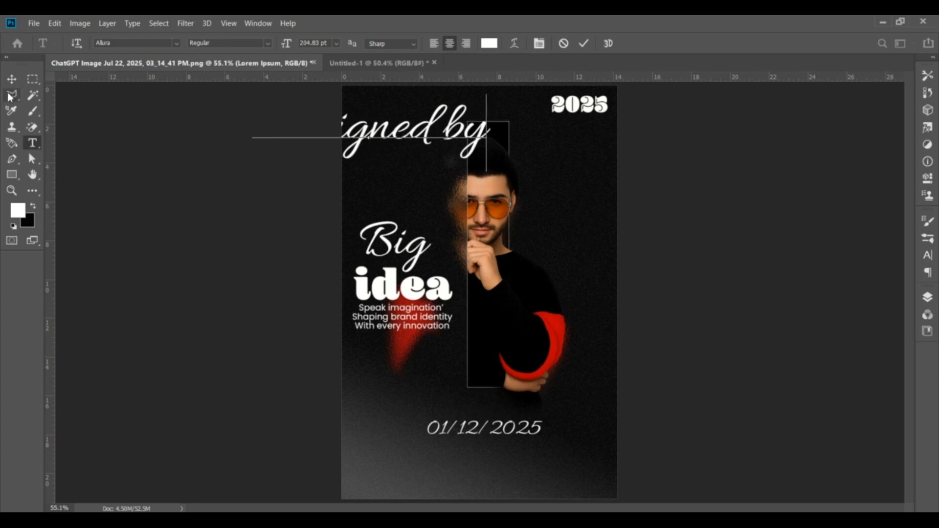
Scale the "Designed by" text down and move it to the poster's upper-left corner
{"action": "left_click", "coordinate": [11, 79]}
{"action": "key", "text": "ctrl+t"}
{"action": "left_click_drag", "start_coordinate": [541, 168], "coordinate": [372, 102]}
{"action": "key", "text": "Return"}
Try Arial Rounded MT Bold on the "Designed by" text, settling on Montserrat as its font
{"action": "double_click", "coordinate": [372, 102]}
{"action": "left_click", "coordinate": [176, 43]}
{"action": "left_click", "coordinate": [303, 101]}
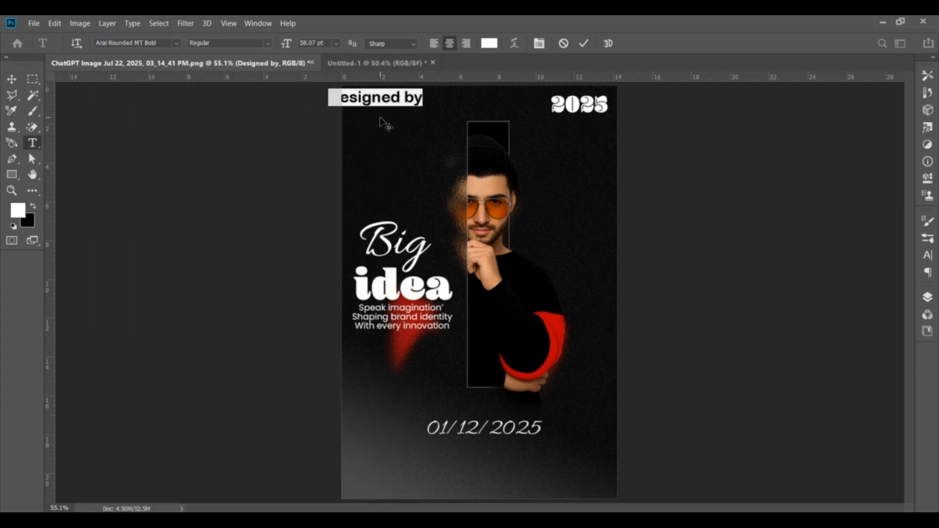
{"action": "left_click", "coordinate": [174, 43]}
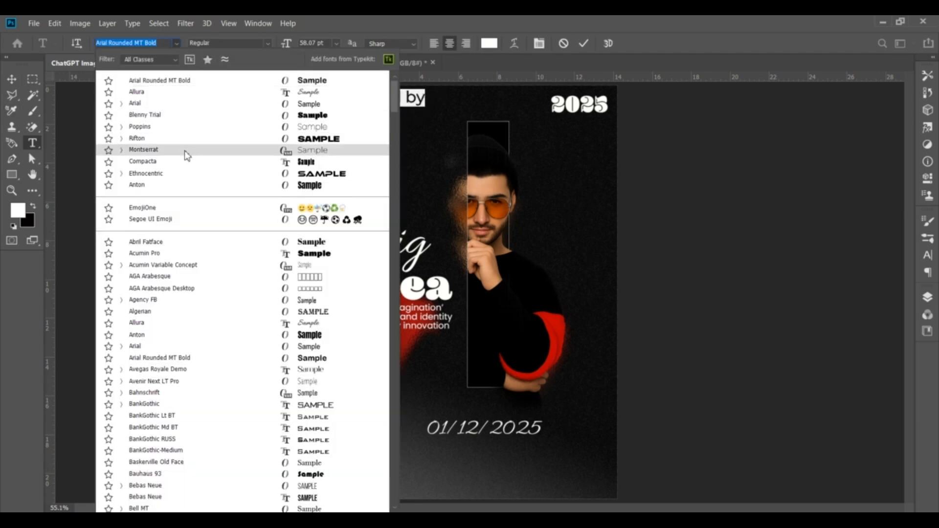
{"action": "left_click", "coordinate": [186, 152]}
{"action": "key", "text": "ctrl+Return"}
Shrink the "Designed by" text further so it fits inside the poster's upper-left corner
{"action": "key", "text": "ctrl+t"}
{"action": "left_click_drag", "start_coordinate": [441, 105], "coordinate": [381, 106]}
{"action": "left_click", "coordinate": [587, 44]}
Duplicate the "Designed by" text, change the copy to "Niz Art Creation" on two lines and place it directly beneath
{"action": "key", "text": "ctrl+j"}
{"action": "key", "text": "t"}
{"action": "double_click", "coordinate": [386, 106]}
{"action": "key", "text": "ctrl+a"}
{"action": "type", "text": "N"}
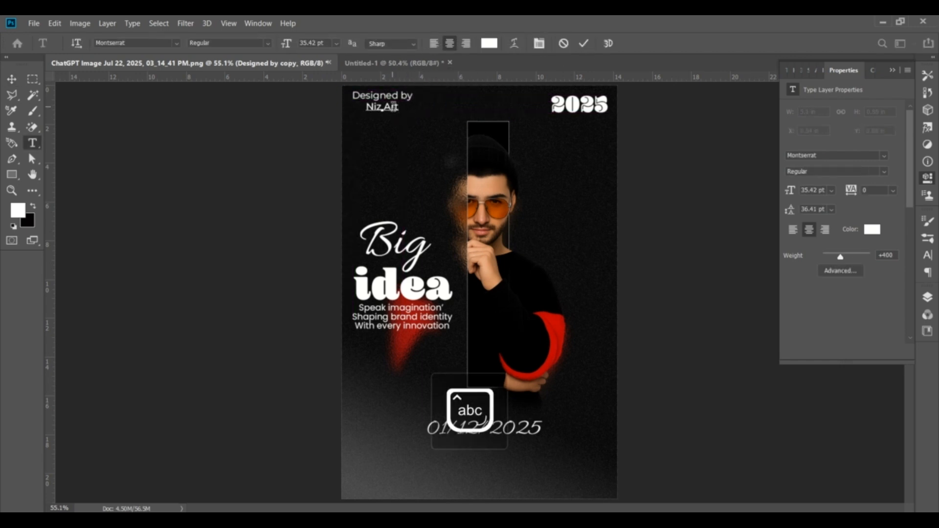
{"action": "type", "text": "iz Art Creationn"}
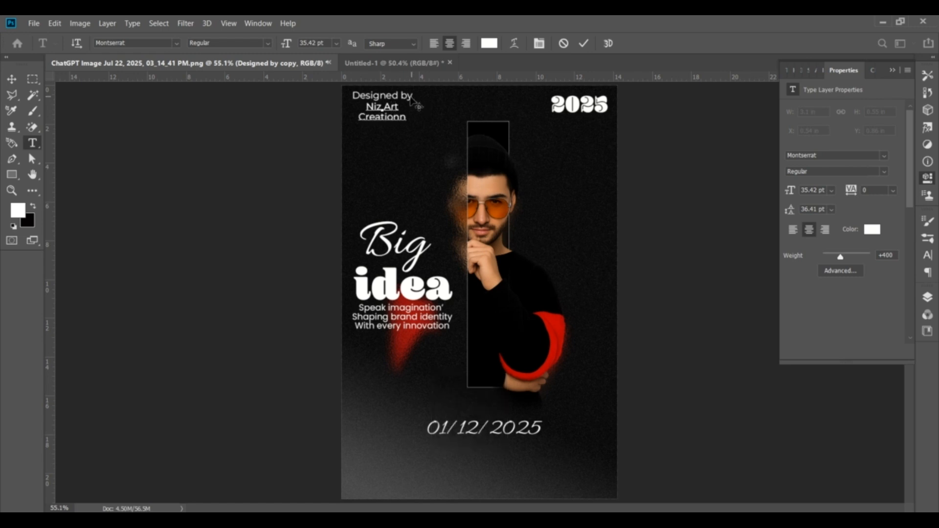
{"action": "key", "text": "ctrl+Return"}
{"action": "key", "text": "v"}
{"action": "left_click_drag", "start_coordinate": [374, 120], "coordinate": [380, 126]}
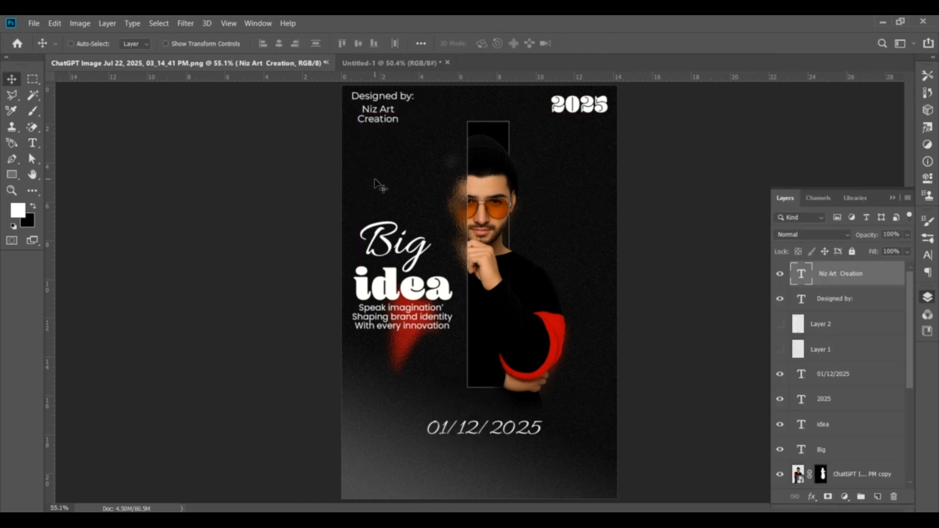
Colour the word "Creation" in the designer credit orange
{"action": "key", "text": "t"}
{"action": "left_click", "coordinate": [362, 120]}
{"action": "left_click", "coordinate": [489, 43]}
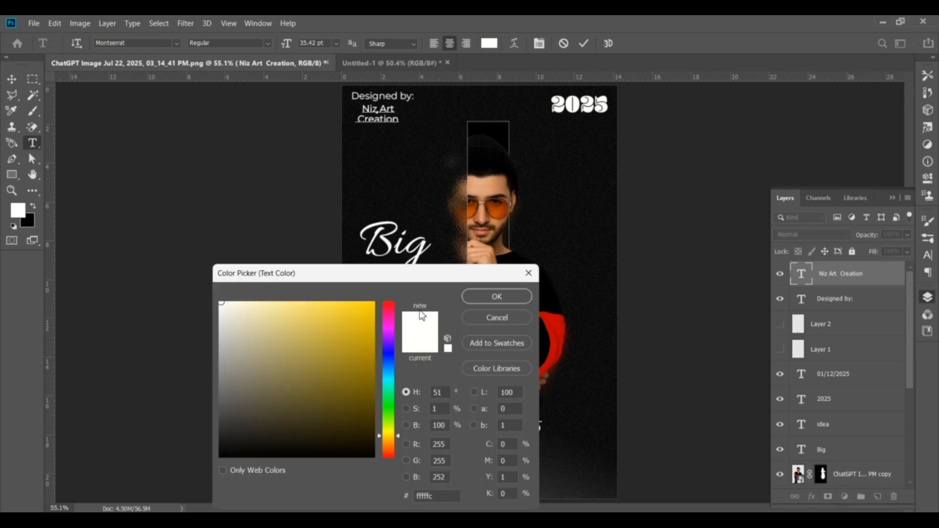
{"action": "left_click_drag", "start_coordinate": [397, 440], "coordinate": [398, 446]}
{"action": "left_click", "coordinate": [363, 309]}
{"action": "left_click", "coordinate": [475, 295]}
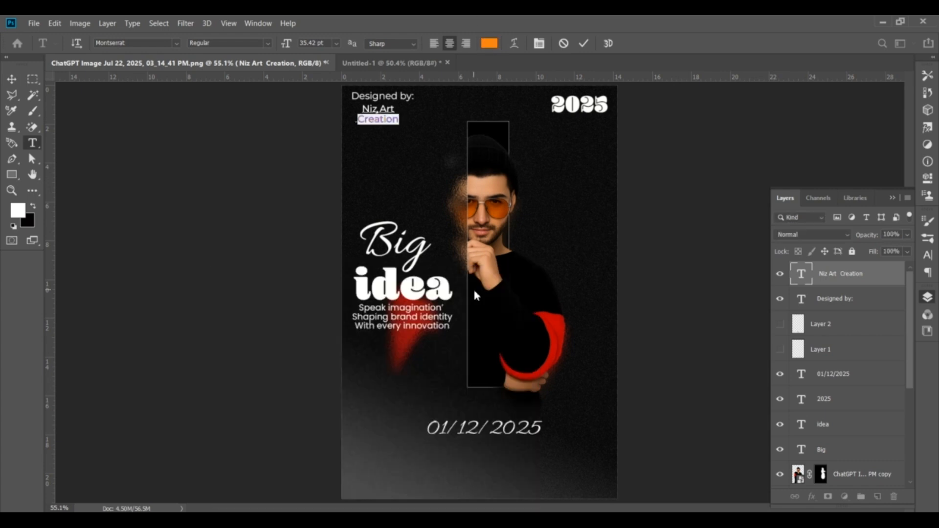
{"action": "left_click", "coordinate": [12, 79]}
Start a new text layer below "2025" with the line "Modern"
{"action": "scroll", "coordinate": [577, 116], "scroll_direction": "up", "scroll_amount": 1}
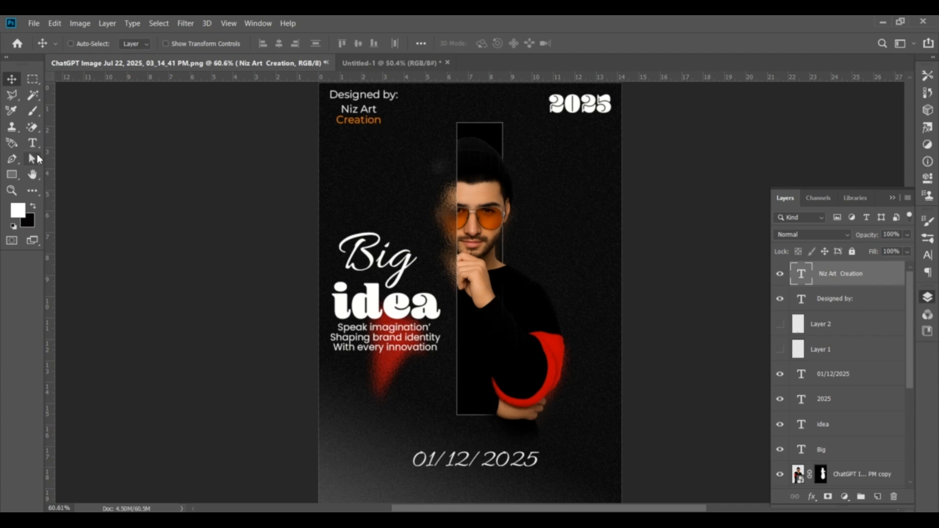
{"action": "left_click", "coordinate": [32, 143]}
{"action": "left_click", "coordinate": [580, 104]}
{"action": "left_click", "coordinate": [571, 159]}
{"action": "left_click", "coordinate": [565, 161]}
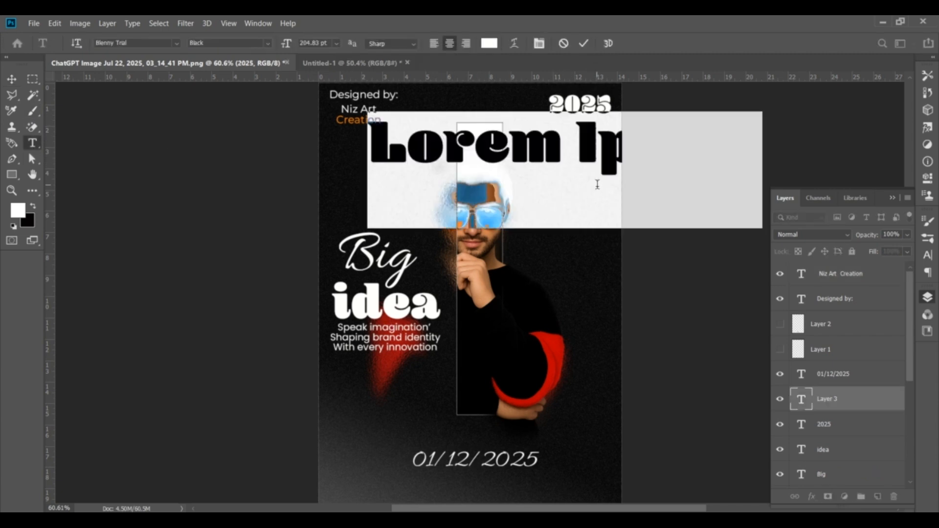
{"action": "type", "text": "m"}
{"action": "key", "text": "Caps_Lock"}
{"action": "type", "text": "O"}
{"action": "key", "text": "BackSpace"}
{"action": "key", "text": "BackSpace"}
{"action": "key", "text": "Caps_Lock"}
{"action": "type", "text": "N"}
{"action": "key", "text": "BackSpace"}
{"action": "type", "text": "Modern"}
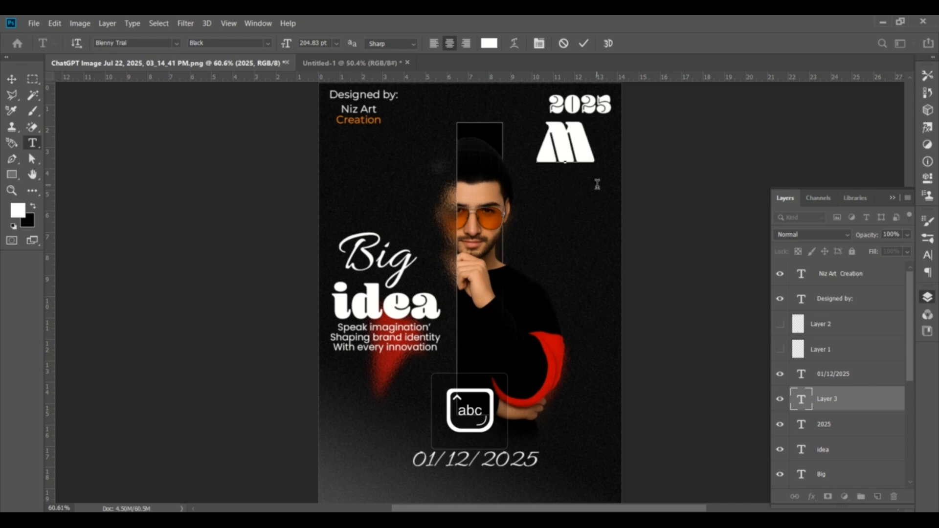
Add a second line reading "Poster" beneath "Modern" in the same text layer
{"action": "key", "text": "Return"}
{"action": "key", "text": "Caps_Lock"}
{"action": "type", "text": "P"}
{"action": "key", "text": "Caps_Lock"}
{"action": "type", "text": "oster"}
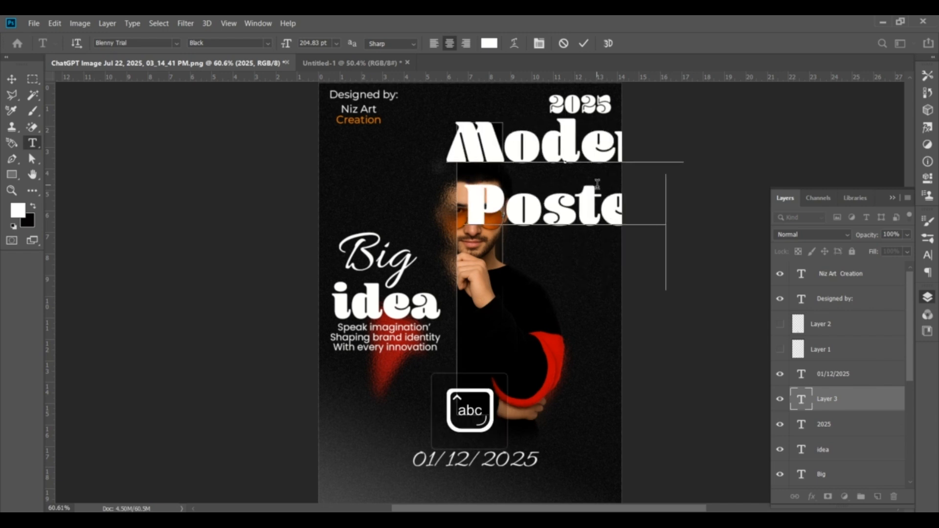
Set the font of the "Modern" line to Monospac821 BT Bold and commit the text layer
{"action": "key", "text": "Up"}
{"action": "key", "text": "shift+Home"}
{"action": "left_click", "coordinate": [176, 43]}
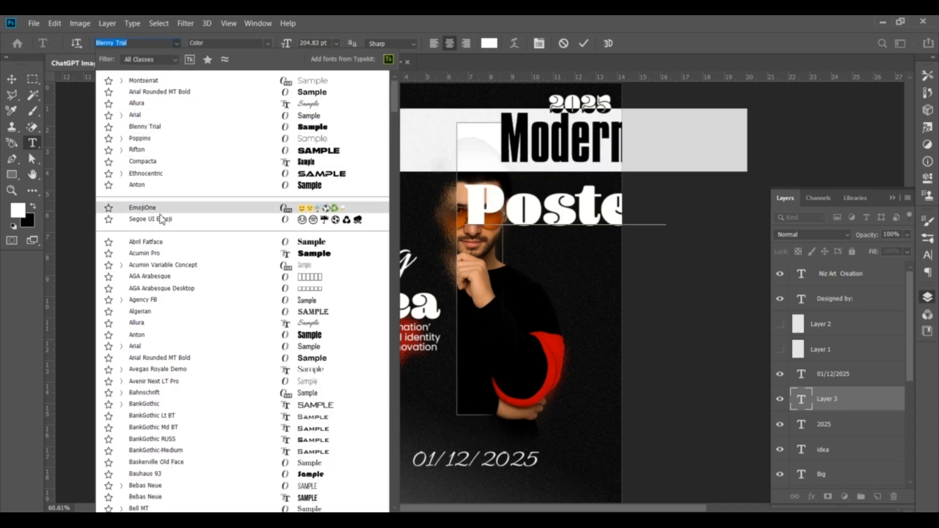
{"action": "type", "text": "mo"}
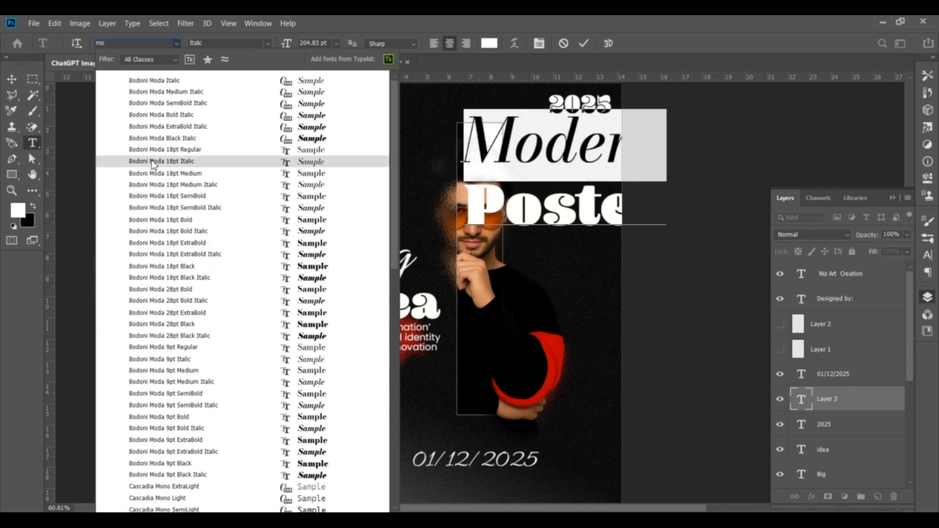
{"action": "type", "text": "n"}
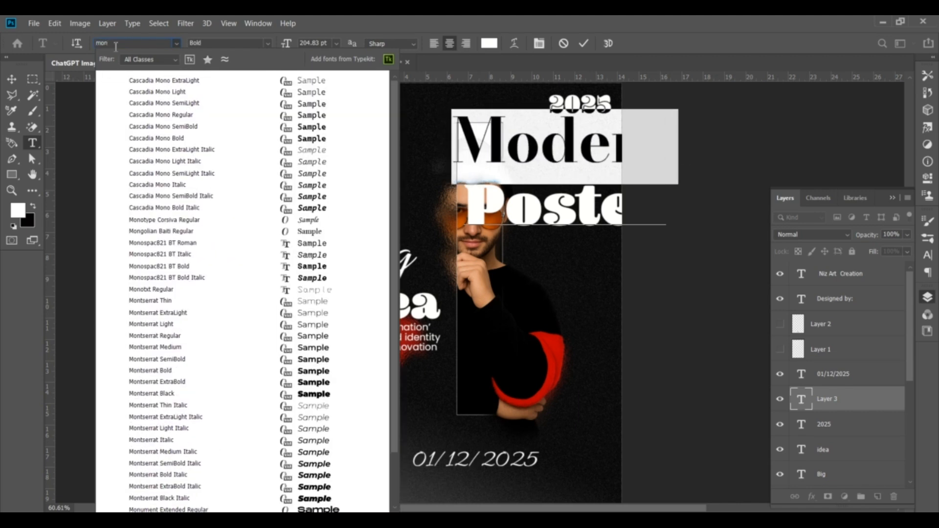
{"action": "left_click", "coordinate": [295, 269]}
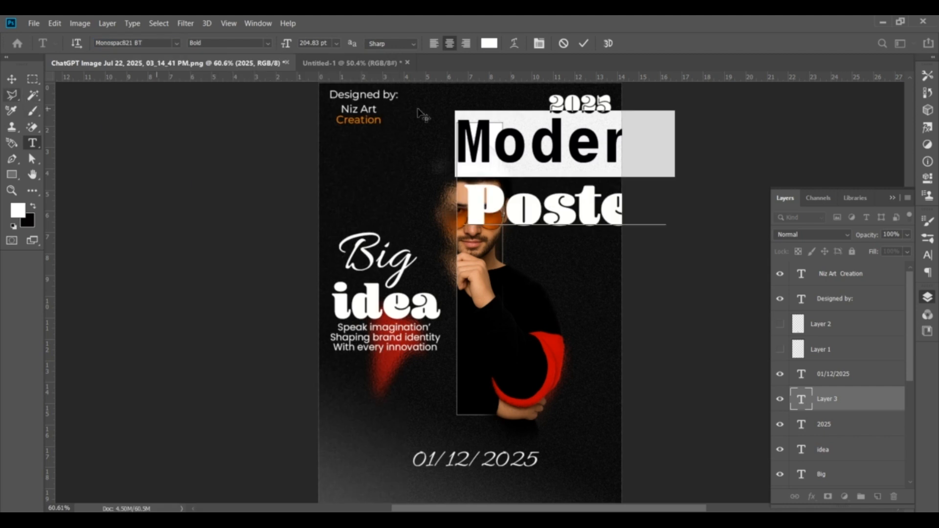
{"action": "left_click", "coordinate": [29, 222]}
{"action": "left_click", "coordinate": [374, 298]}
{"action": "left_click", "coordinate": [11, 80]}
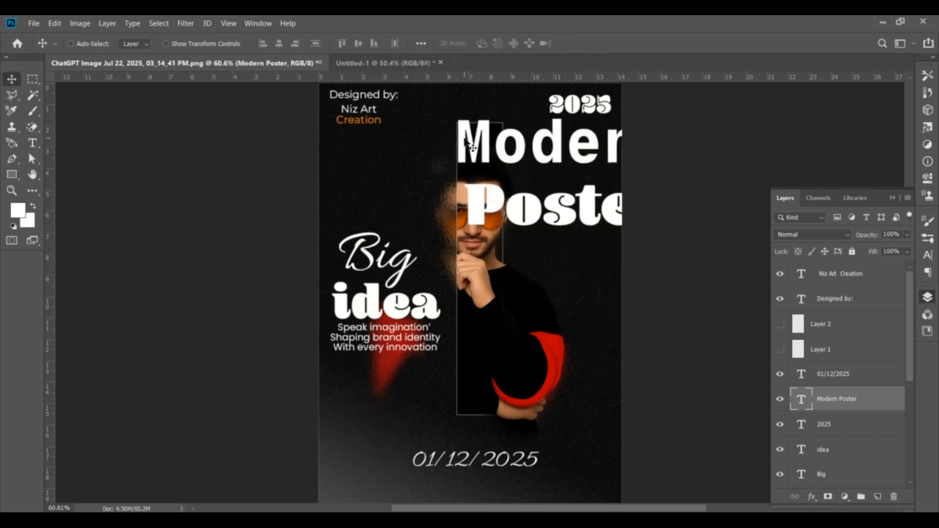
Scale the "Modern Poster" text down to about 78 pt so it fits beneath "2025" inside the poster
{"action": "key", "text": "ctrl+t"}
{"action": "left_click_drag", "start_coordinate": [674, 201], "coordinate": [533, 150]}
{"action": "key", "text": "Return"}
Set the font of the "Poster" line to Montserrat Bold
{"action": "key", "text": "t"}
{"action": "left_click", "coordinate": [140, 44]}
{"action": "type", "text": "mon"}
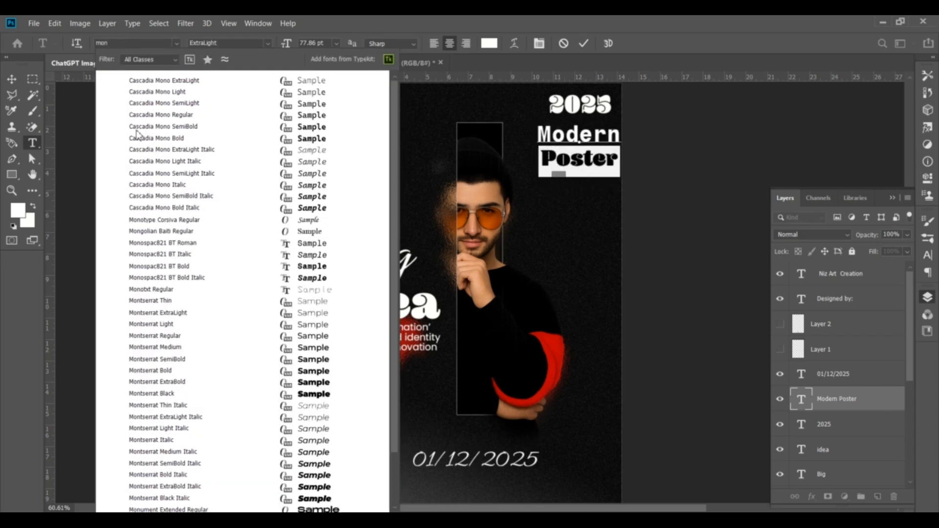
{"action": "left_click", "coordinate": [218, 359]}
{"action": "left_click", "coordinate": [31, 81]}
Scale the "Modern Poster" text down to about 53 pt and shift "Modern" with leading spaces to align it under "2025"
{"action": "key", "text": "ctrl+t"}
{"action": "mouse_move", "coordinate": [622, 146]}
{"action": "left_mouse_down"}
{"action": "mouse_move", "coordinate": [556, 131]}
{"action": "mouse_move", "coordinate": [551, 148]}
{"action": "mouse_move", "coordinate": [605, 138]}
{"action": "left_mouse_up"}
{"action": "key", "text": "Return"}
{"action": "left_click", "coordinate": [32, 143]}
{"action": "left_click", "coordinate": [553, 131]}
{"action": "left_click", "coordinate": [12, 79]}
Shift "Poster" with leading spaces to align it under "Modern" and colour the word orange with hue 35
{"action": "key", "text": "t"}
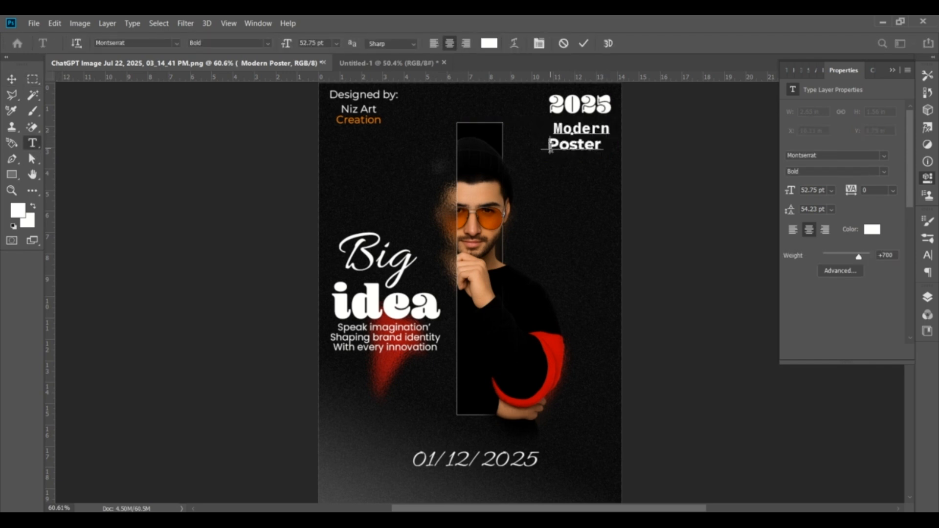
{"action": "left_click", "coordinate": [489, 43]}
{"action": "left_click", "coordinate": [394, 425]}
{"action": "left_click_drag", "start_coordinate": [394, 426], "coordinate": [394, 443]}
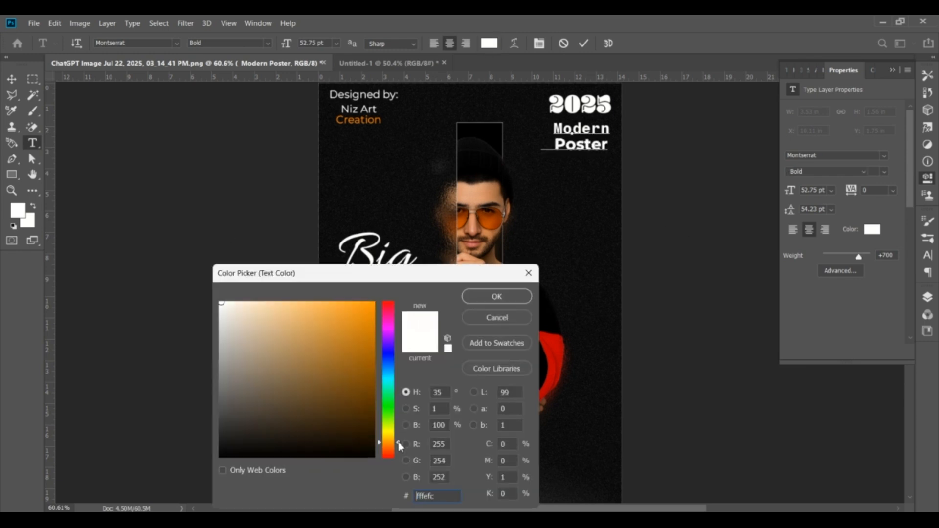
{"action": "left_click", "coordinate": [367, 308]}
{"action": "left_click", "coordinate": [482, 295]}
{"action": "left_click", "coordinate": [11, 80]}
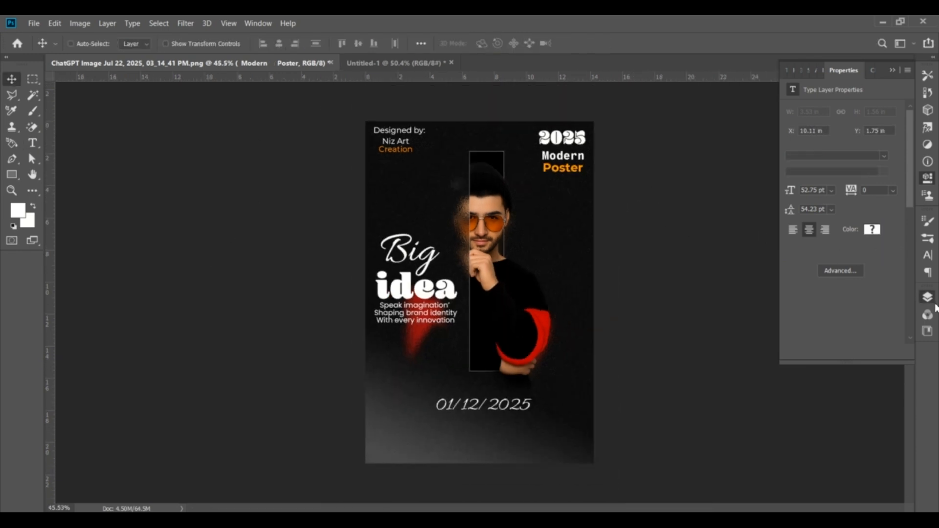